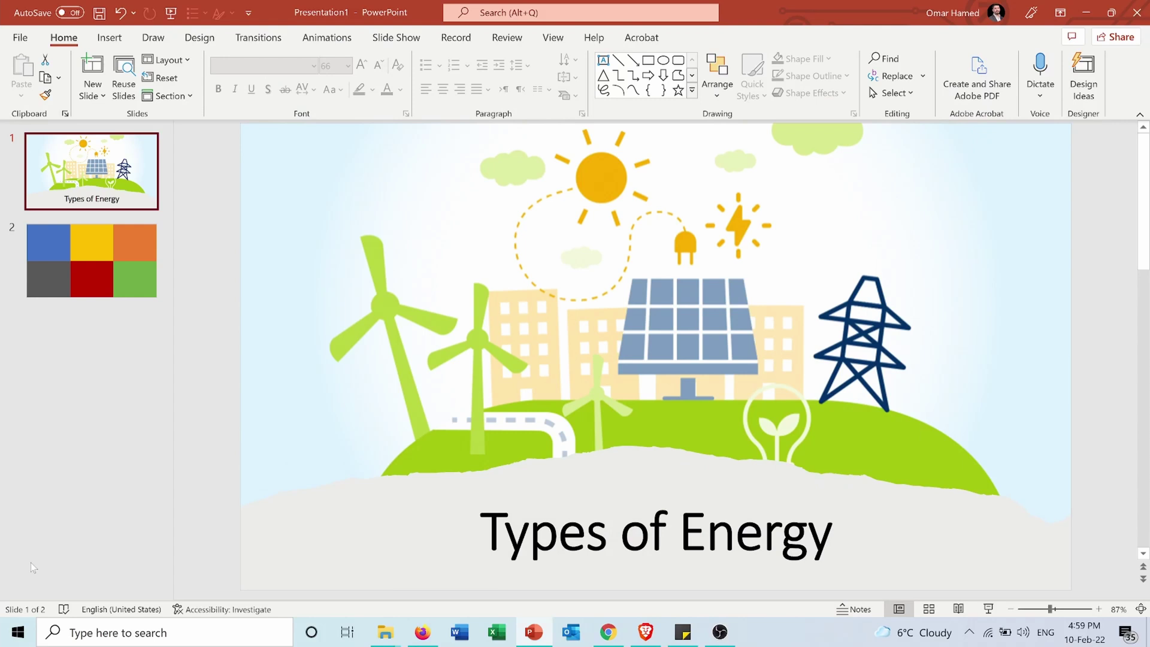
Step: Open slide 2 with the blue, yellow, orange, gray, red and green grid
{"action": "left_click", "coordinate": [103, 239]}
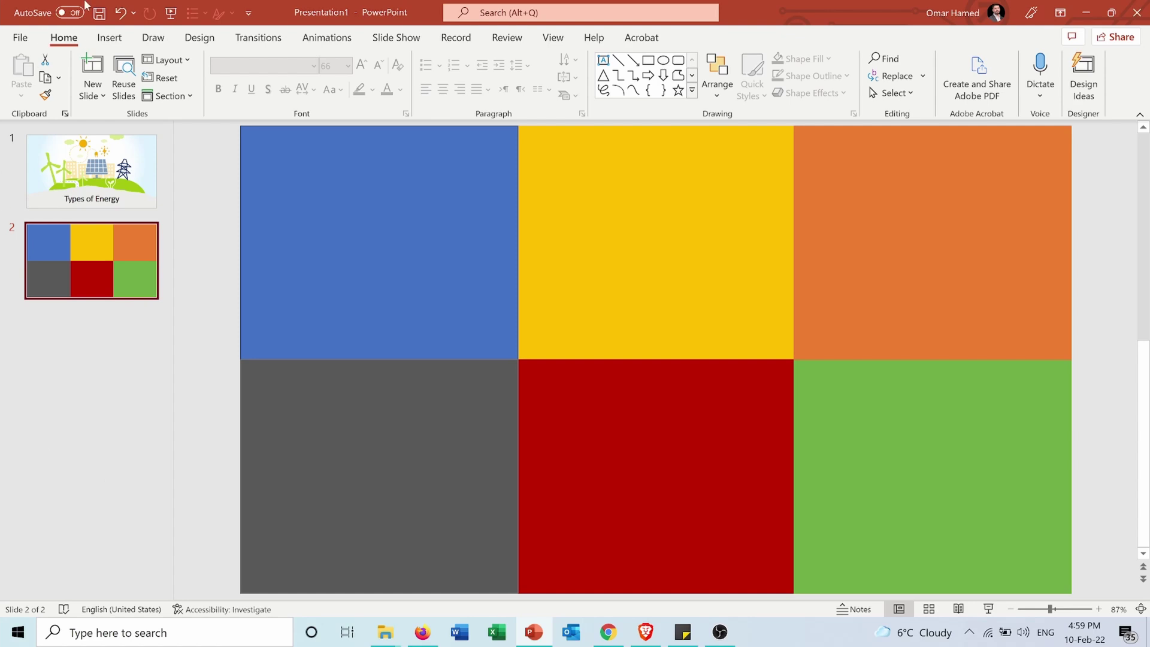
Step: Open the Insert Icons library from the Insert tab
{"action": "left_click", "coordinate": [105, 38]}
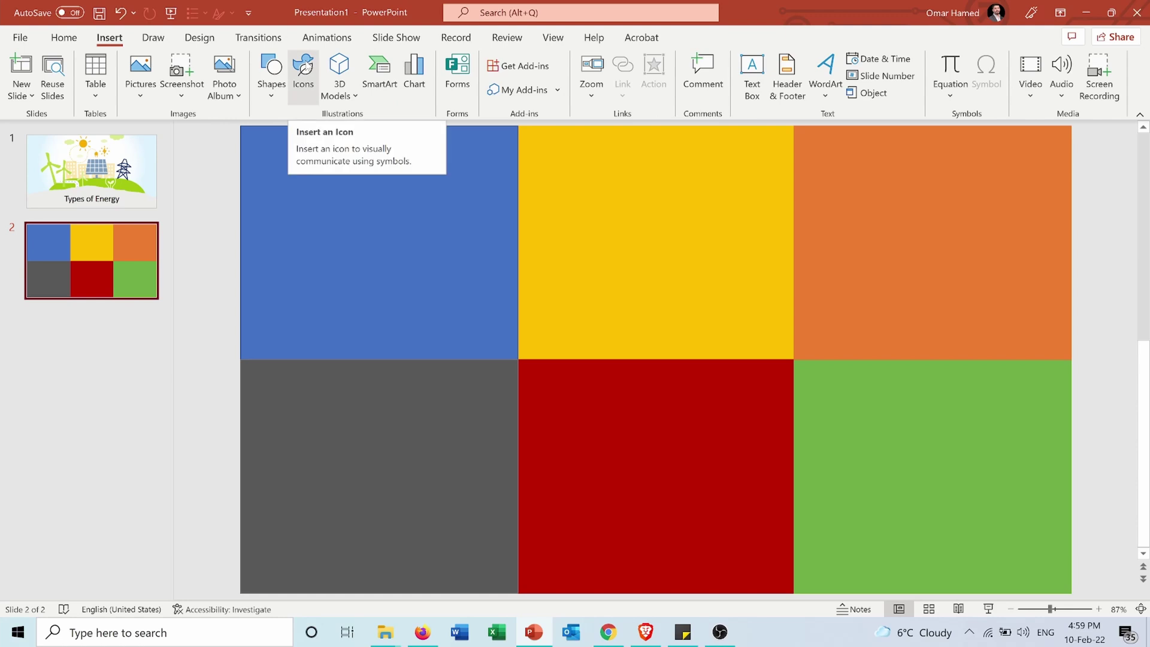
{"action": "left_click", "coordinate": [306, 68]}
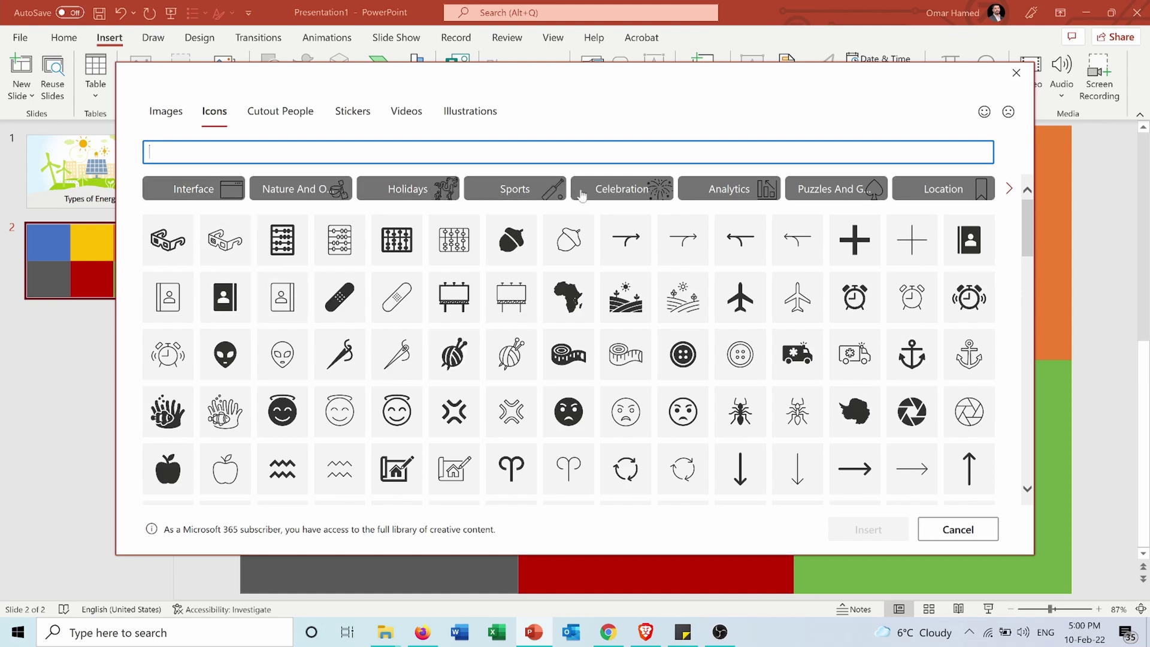
Step: Search the icon library for 'oi' and select the oil pump-jack icon
{"action": "left_click", "coordinate": [1009, 188]}
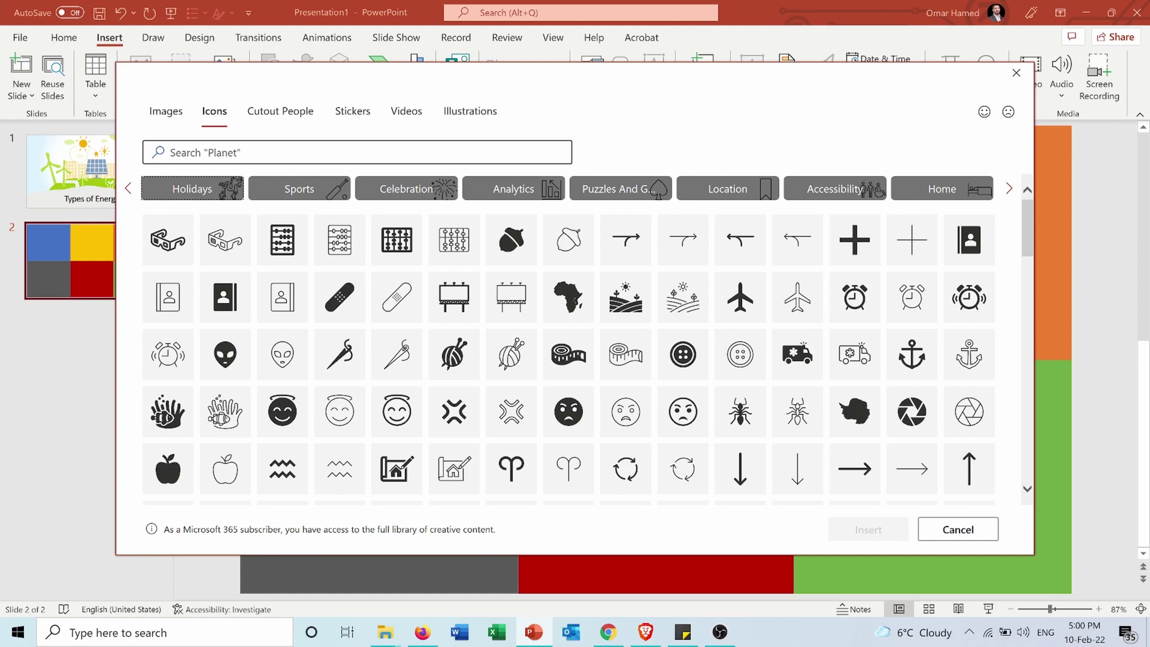
{"action": "left_click", "coordinate": [180, 152]}
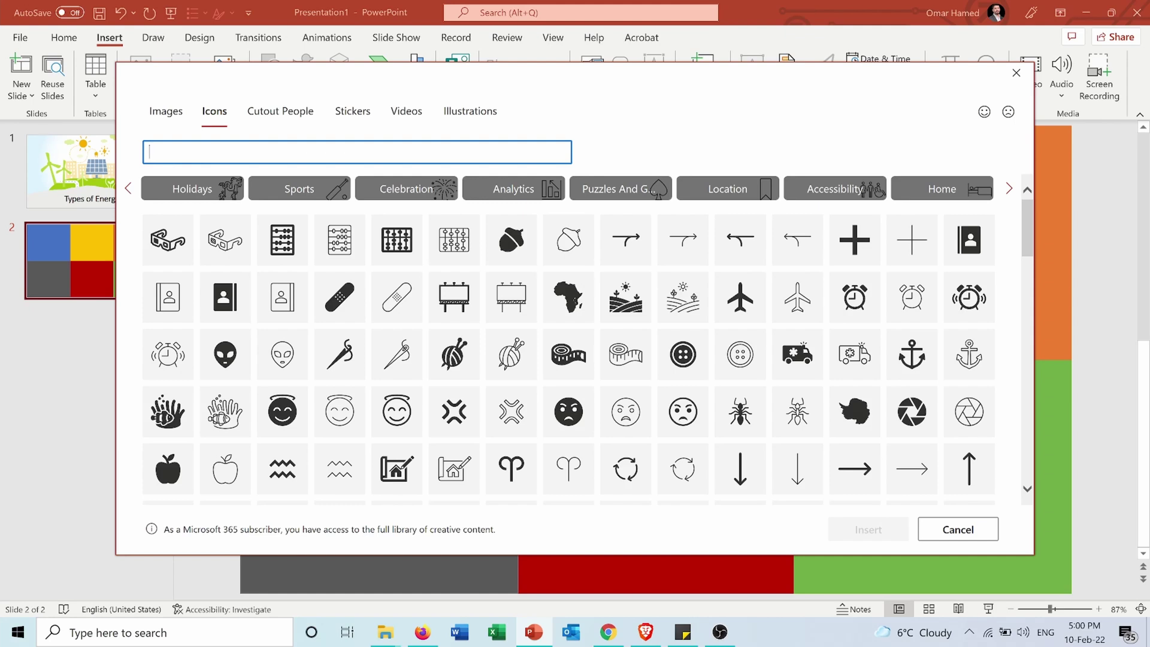
{"action": "type", "text": "oil"}
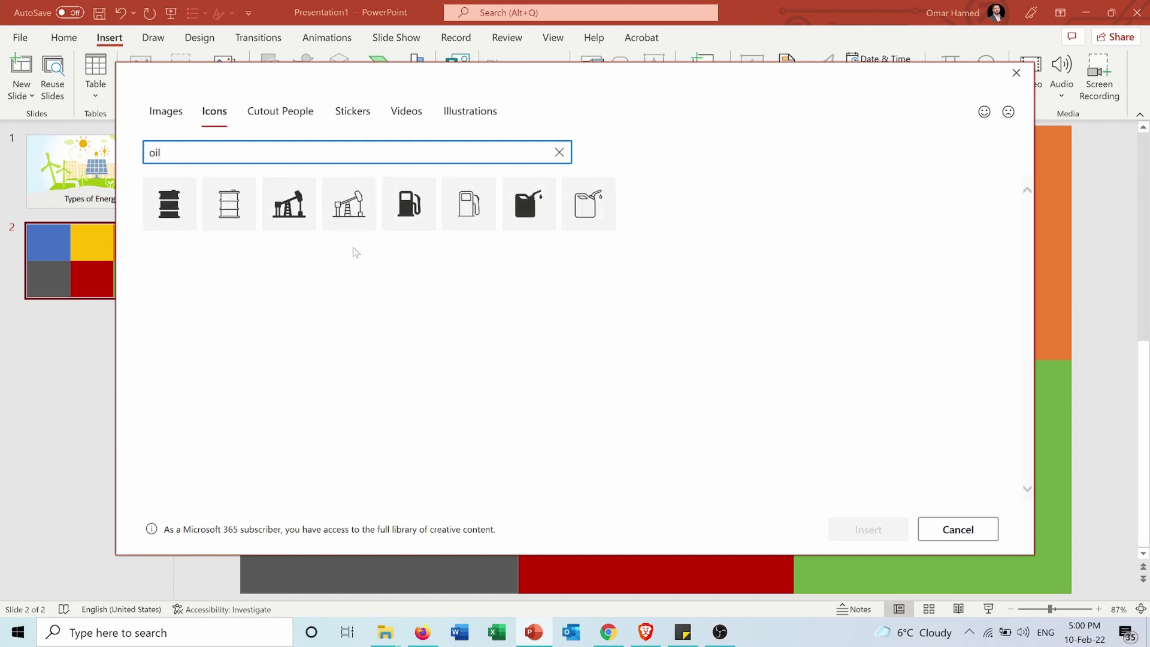
{"action": "left_click", "coordinate": [291, 210]}
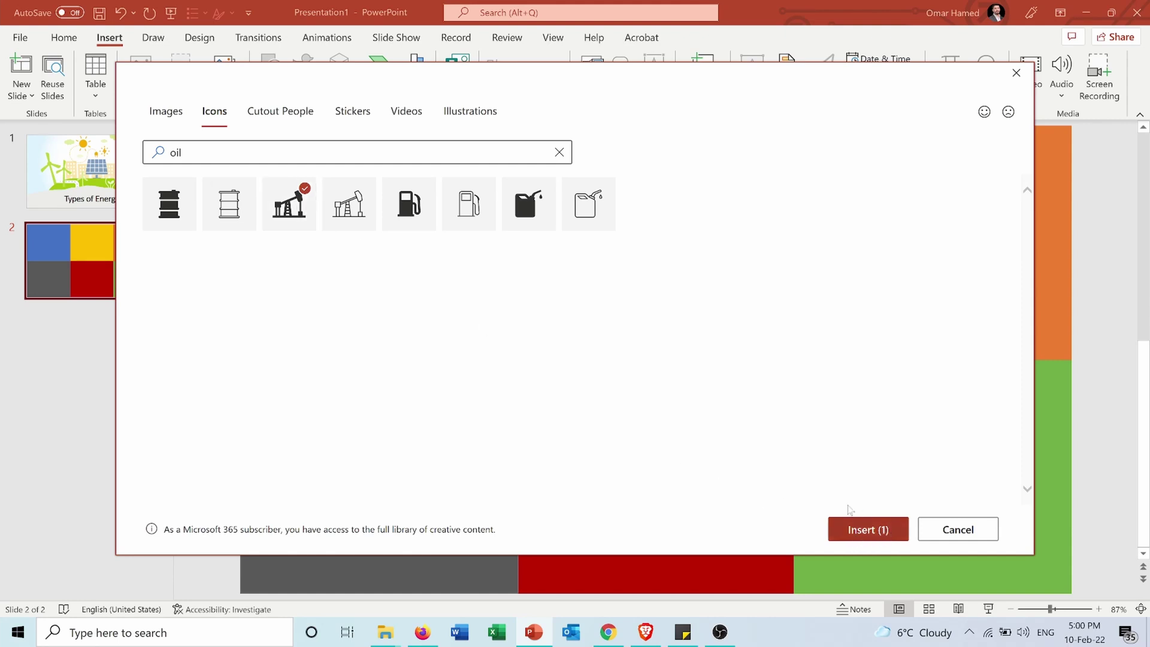
Step: Search 'wind' and 'solar', selecting the wind turbine and solar panel icons
{"action": "left_click", "coordinate": [461, 152]}
{"action": "left_click_drag", "start_coordinate": [160, 152], "coordinate": [114, 151]}
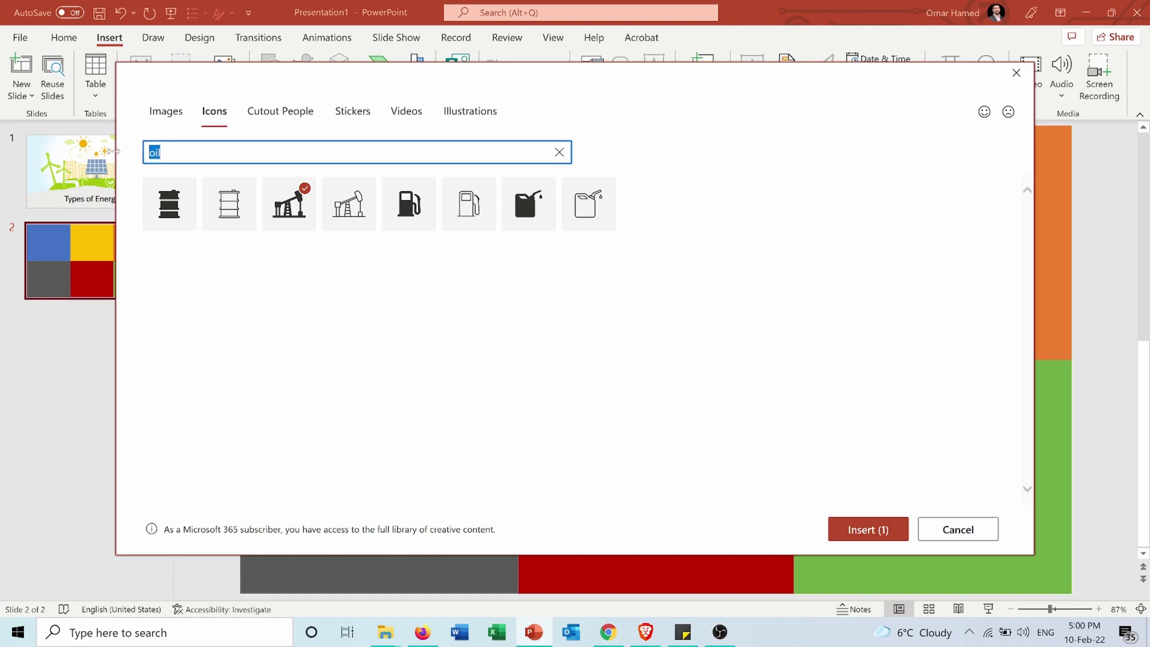
{"action": "key", "text": "BackSpace"}
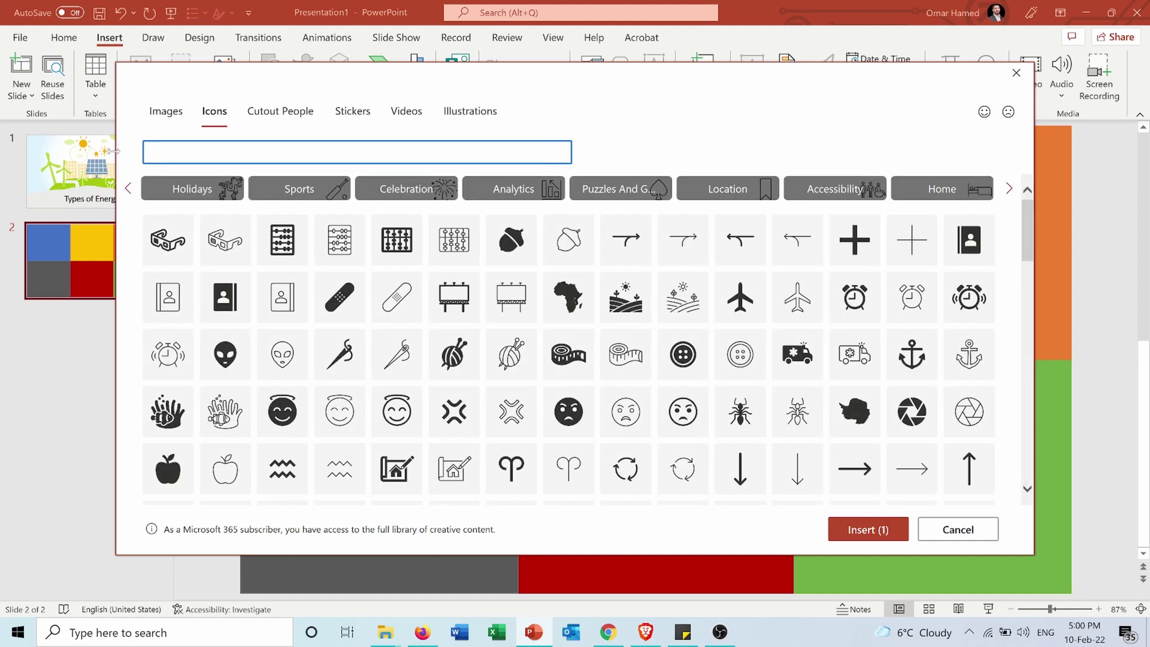
{"action": "type", "text": "wind"}
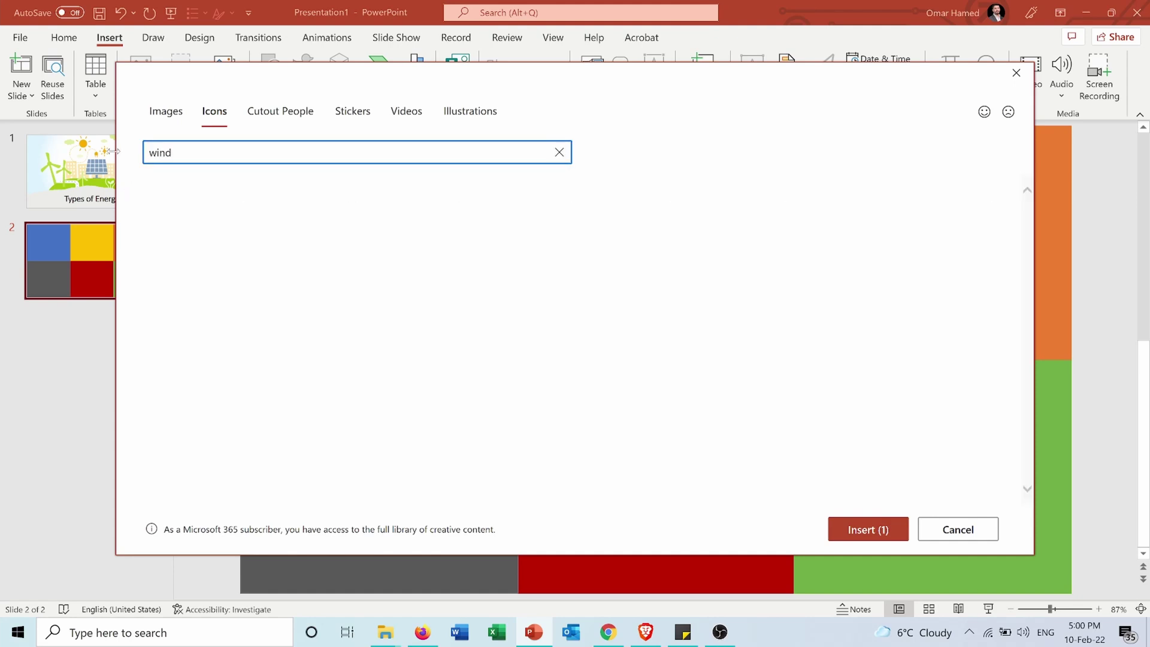
{"action": "left_click", "coordinate": [239, 211]}
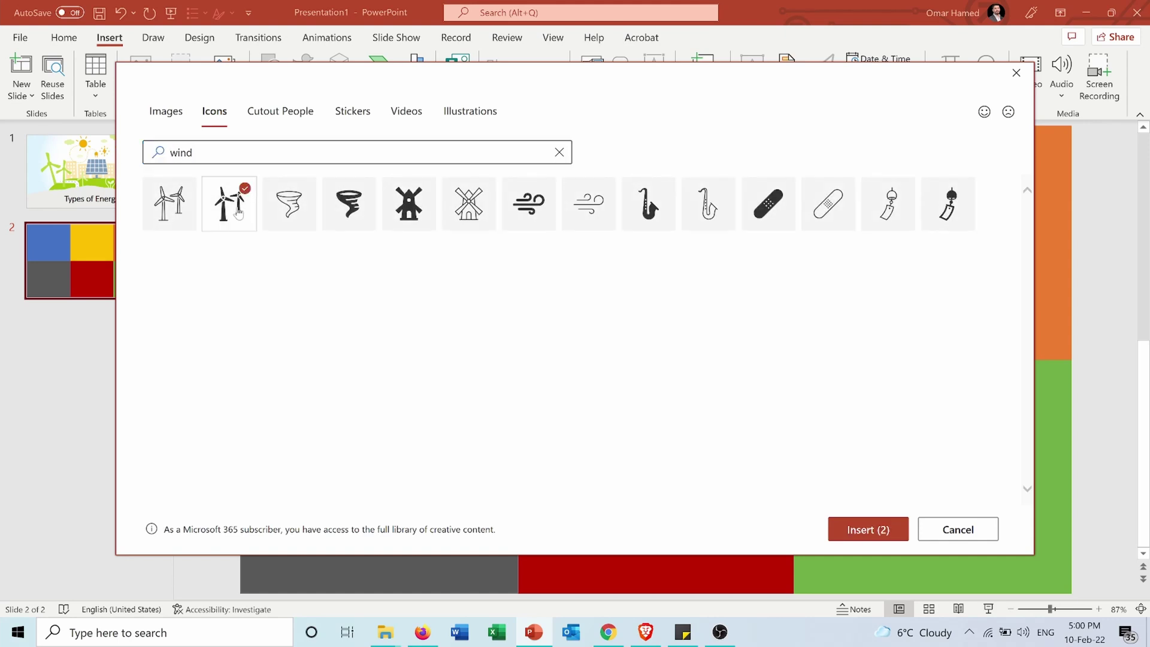
{"action": "key", "text": "shift+Tab"}
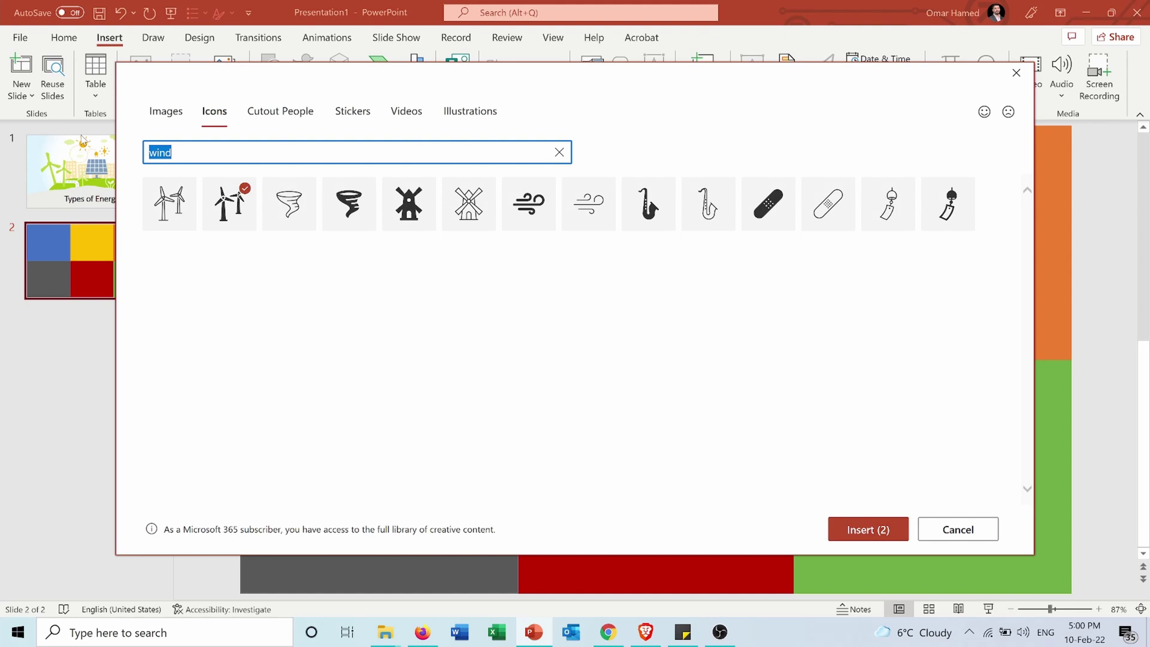
{"action": "key", "text": "BackSpace"}
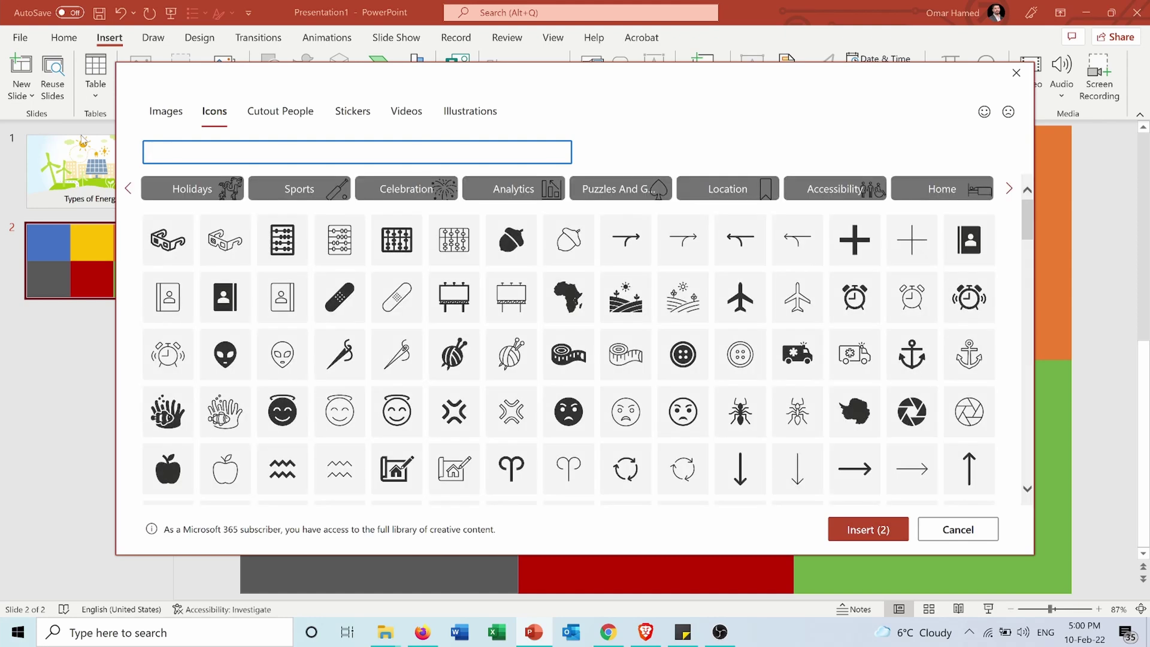
{"action": "type", "text": "solar"}
{"action": "left_click", "coordinate": [231, 204]}
Step: Search 'hydro' and 'tree', selecting the dam and pine tree icons
{"action": "double_click", "coordinate": [171, 153]}
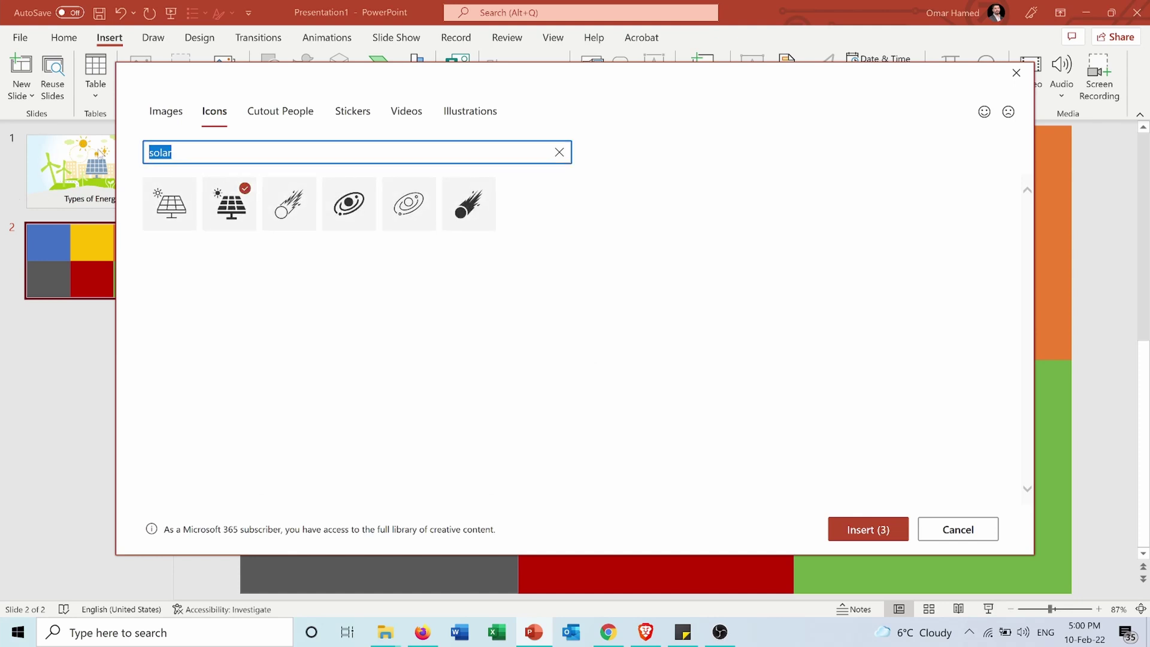
{"action": "key", "text": "BackSpace"}
{"action": "type", "text": "h"}
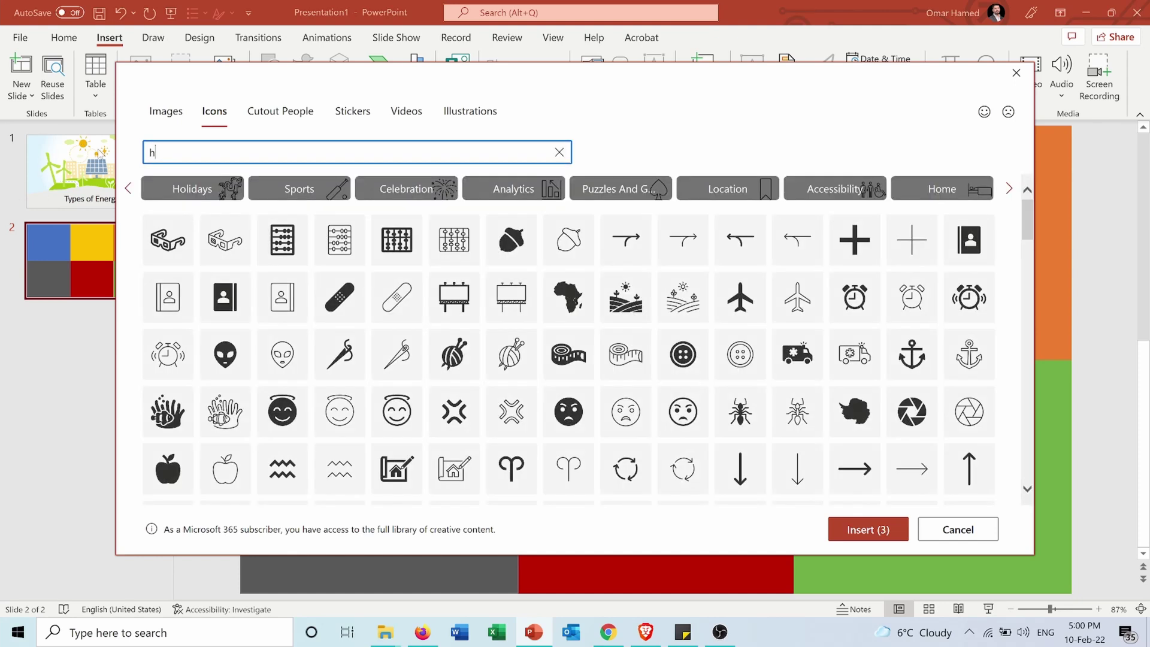
{"action": "type", "text": "ydro"}
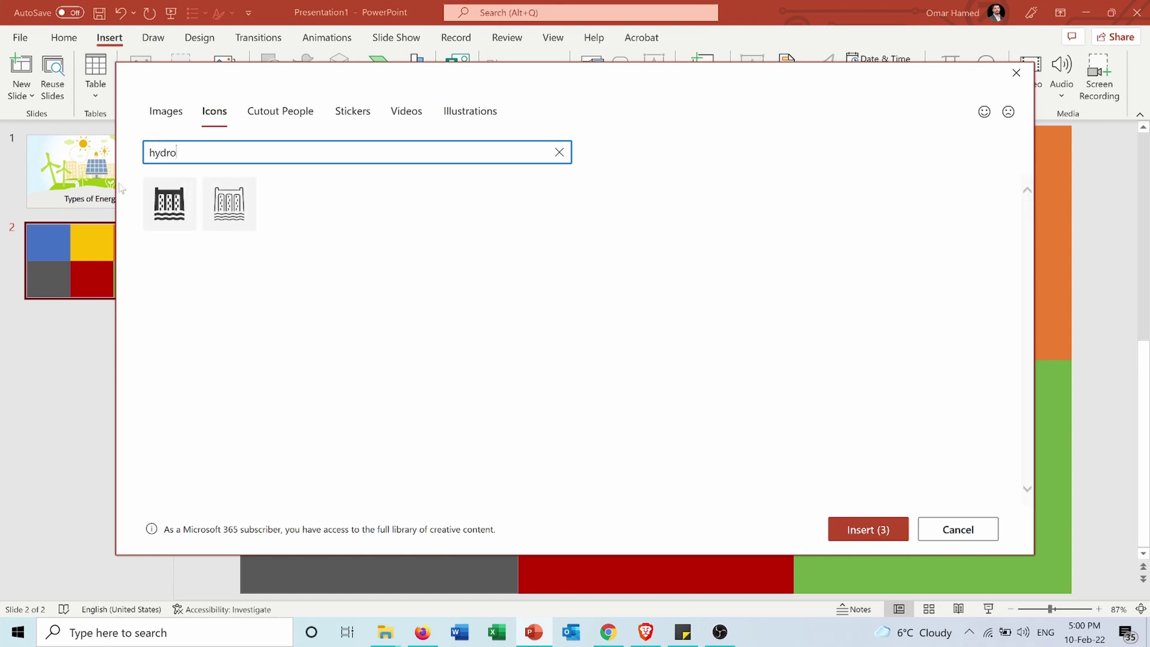
{"action": "left_click", "coordinate": [150, 224]}
{"action": "key", "text": "shift+Tab"}
{"action": "key", "text": "BackSpace"}
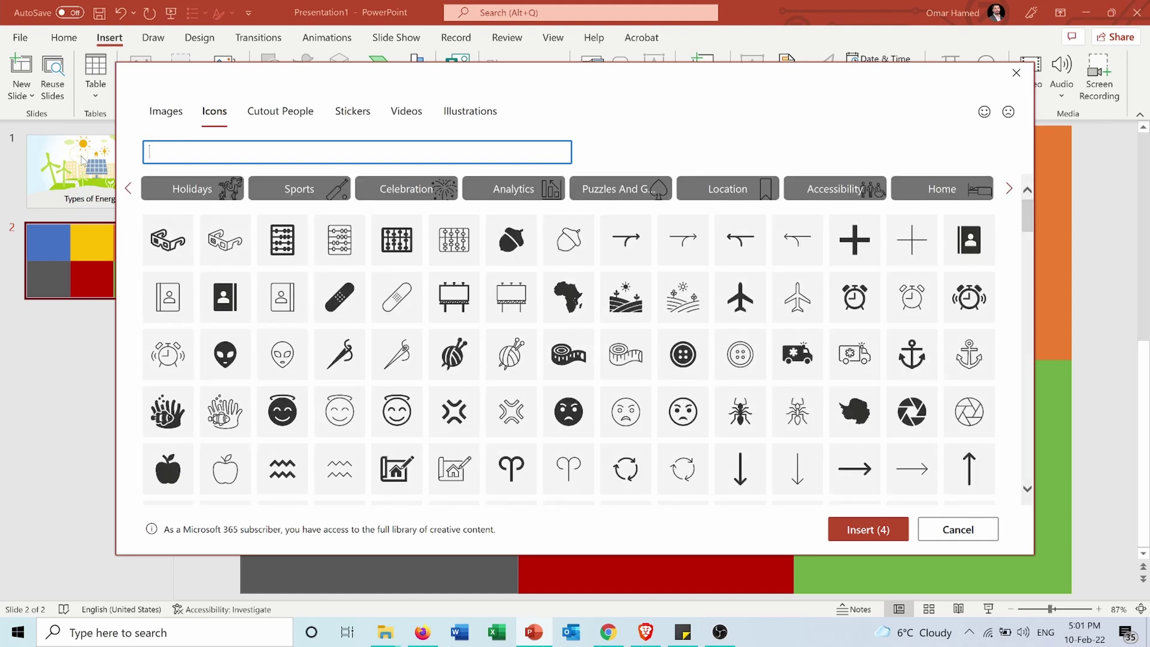
{"action": "type", "text": "tree"}
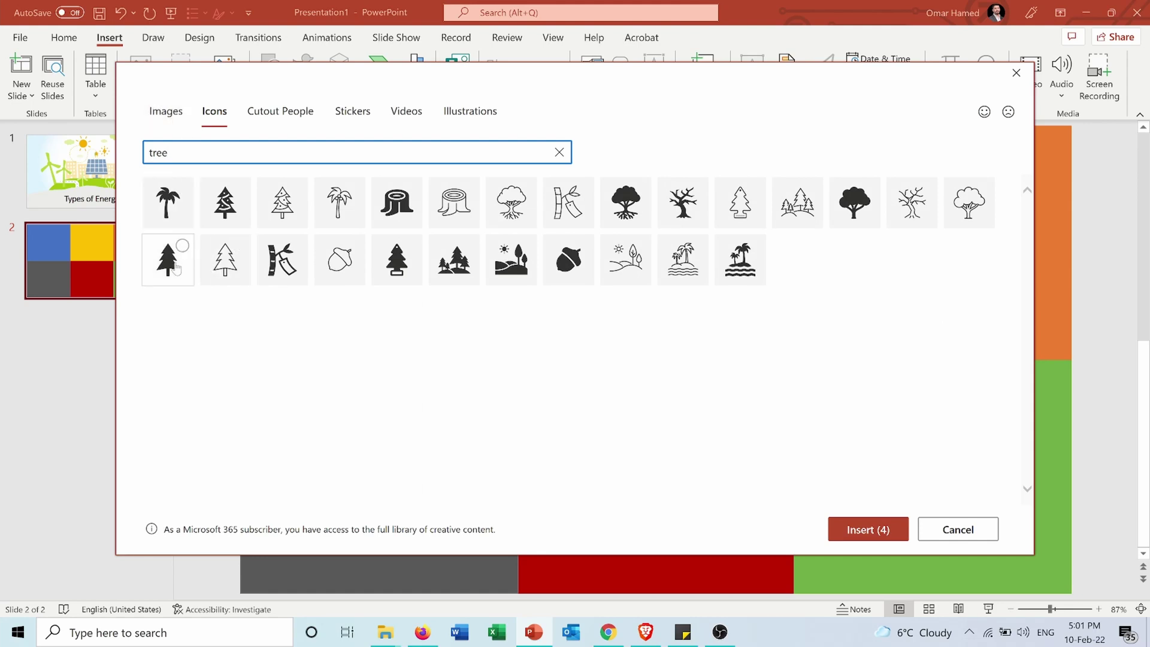
{"action": "left_click", "coordinate": [175, 268]}
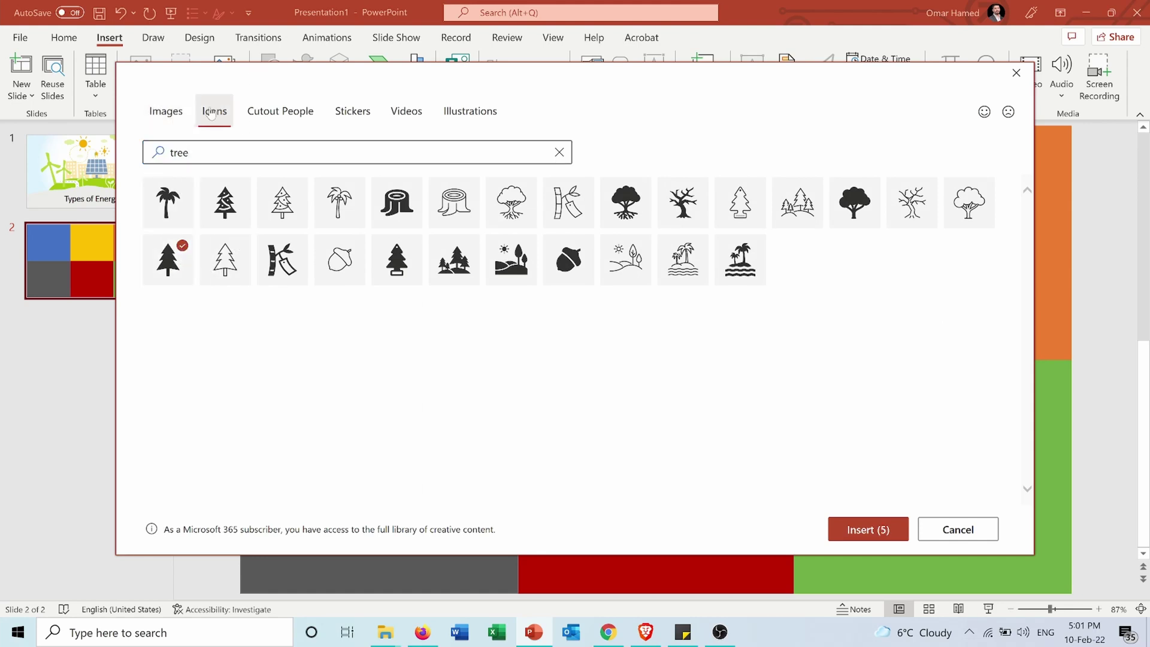
Step: Search 'nuclear', select the atom icon, and insert all six chosen icons
{"action": "double_click", "coordinate": [157, 153]}
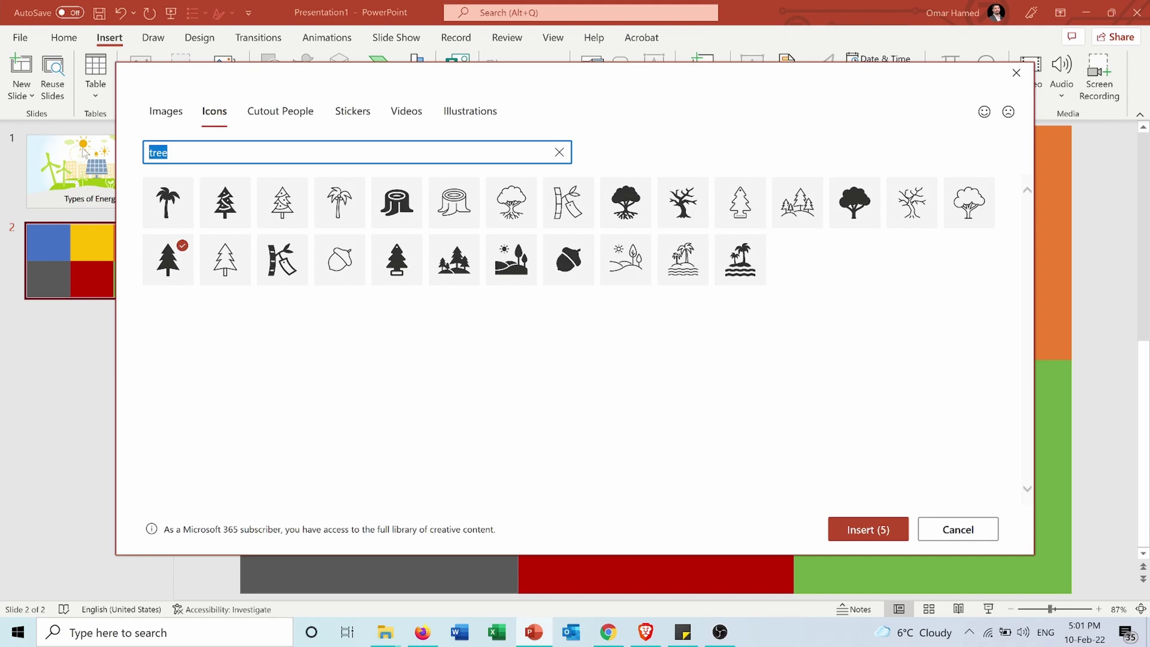
{"action": "key", "text": "BackSpace"}
{"action": "type", "text": "nuclear"}
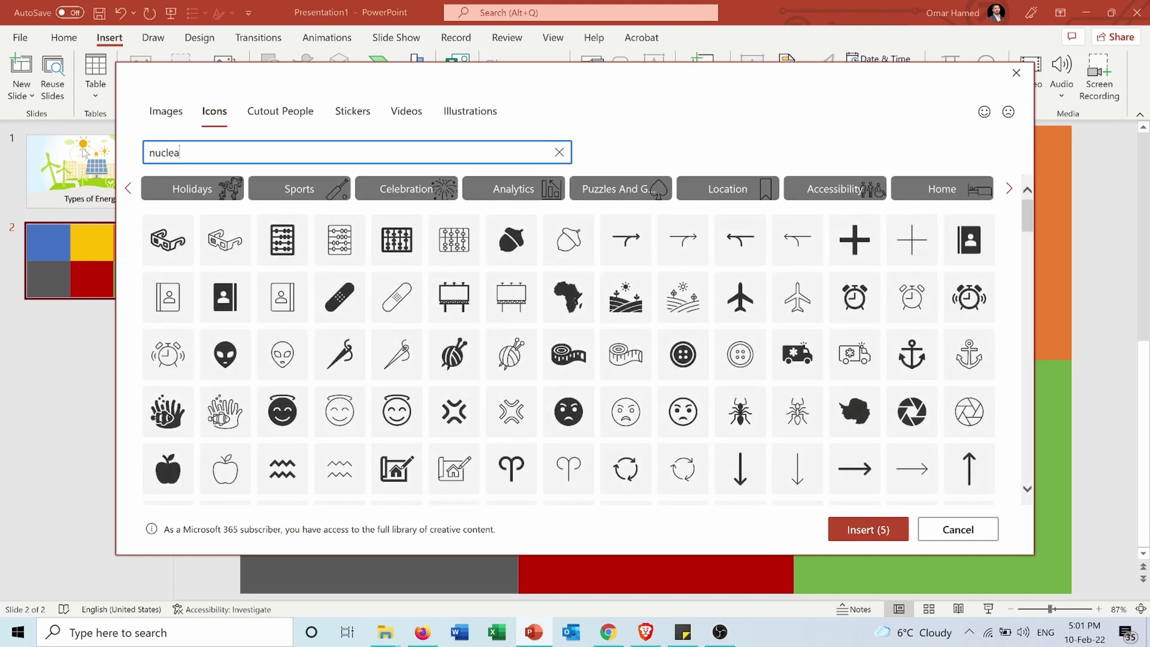
{"action": "left_click", "coordinate": [175, 207]}
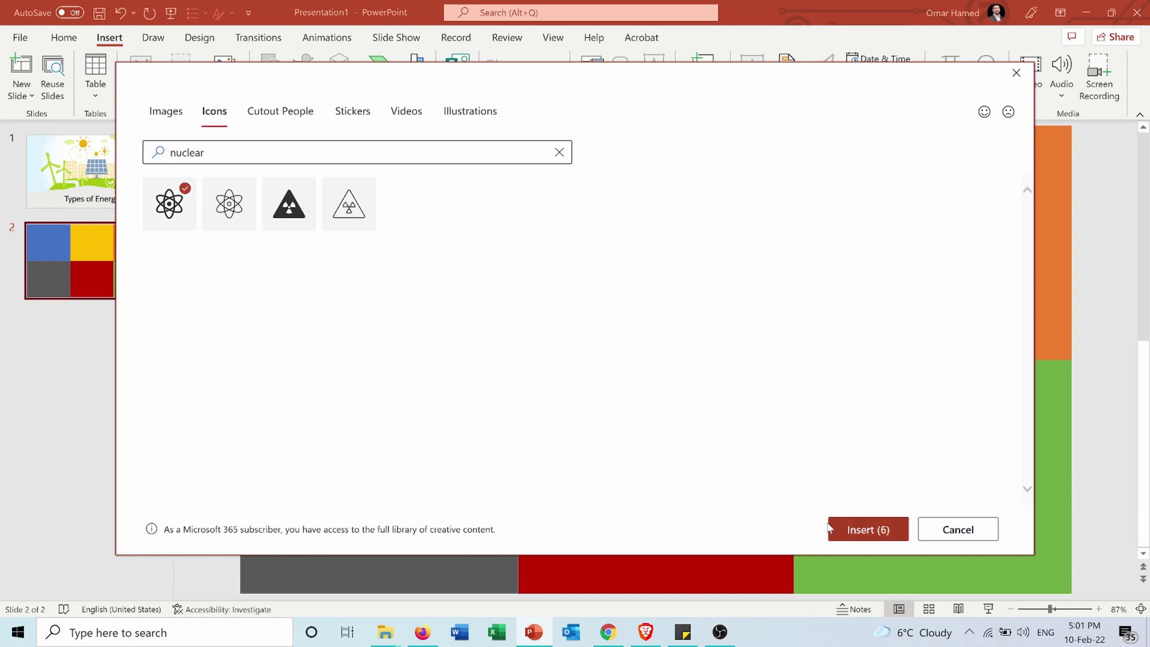
{"action": "left_click", "coordinate": [864, 524]}
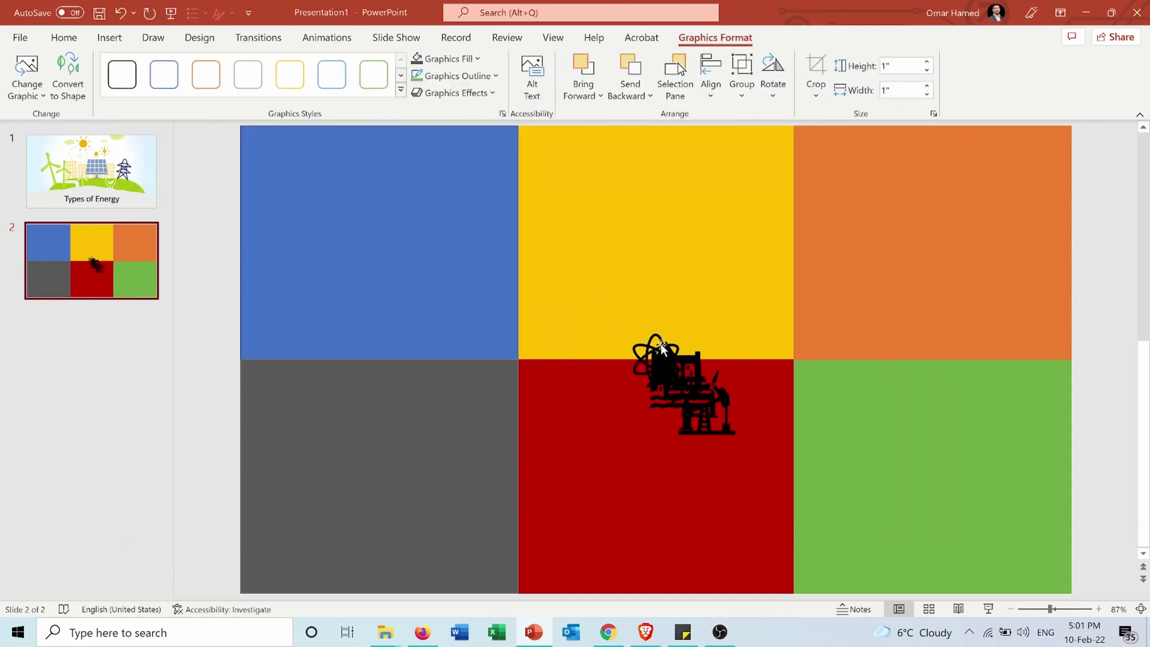
Step: Select all six icons and enlarge them together to 2.45 inches
{"action": "key", "text": "ctrl+a"}
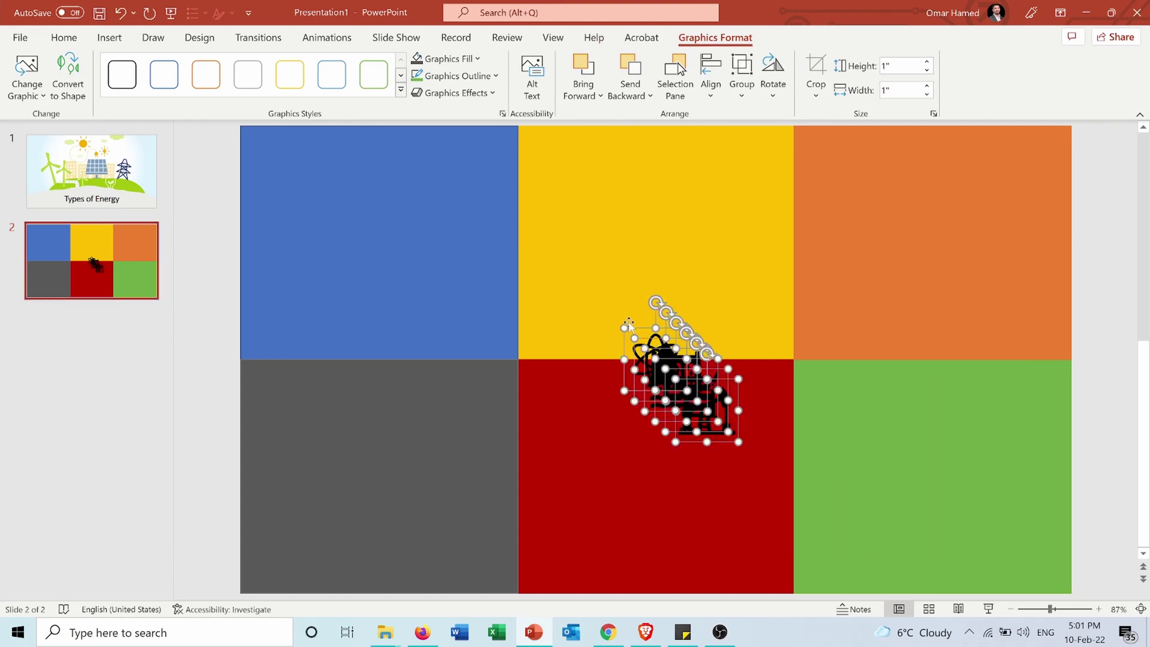
{"action": "left_click_drag", "start_coordinate": [623, 328], "coordinate": [534, 270]}
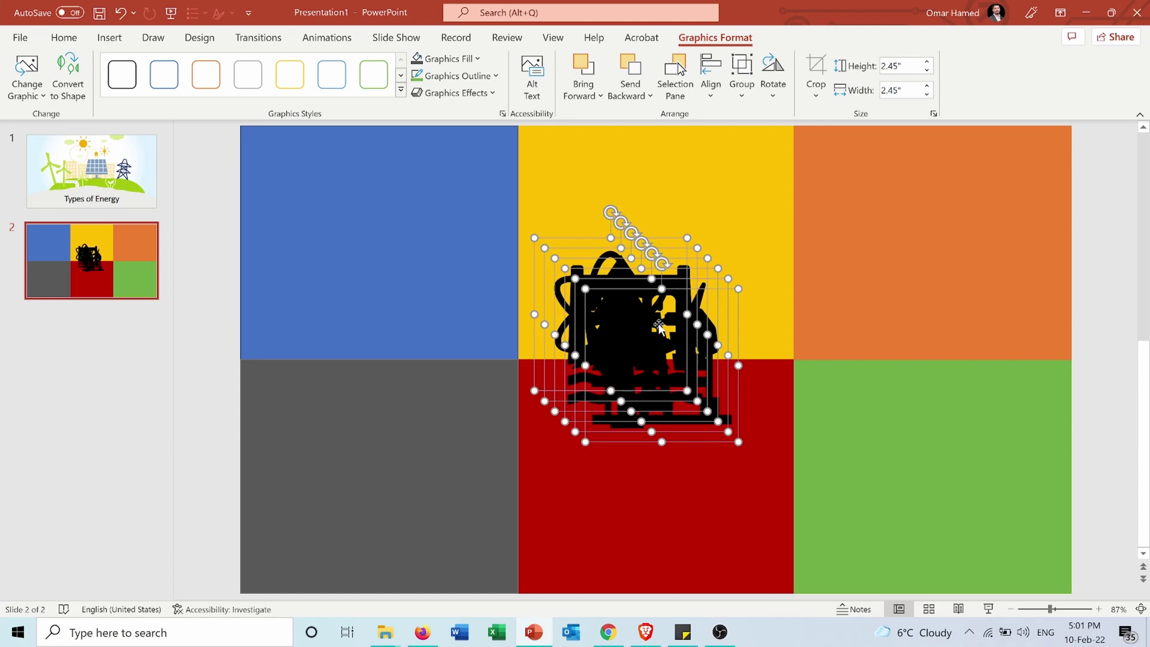
{"action": "left_click", "coordinate": [804, 350]}
Step: Move pump to blue, turbines to orange, solar to yellow, dam to gray, tree to green, atom to red
{"action": "left_click_drag", "start_coordinate": [641, 356], "coordinate": [338, 212]}
{"action": "left_click_drag", "start_coordinate": [596, 308], "coordinate": [908, 217]}
{"action": "left_click_drag", "start_coordinate": [617, 339], "coordinate": [644, 233]}
{"action": "left_click_drag", "start_coordinate": [640, 354], "coordinate": [367, 500]}
{"action": "left_click_drag", "start_coordinate": [617, 350], "coordinate": [946, 499]}
{"action": "left_click_drag", "start_coordinate": [605, 355], "coordinate": [652, 518]}
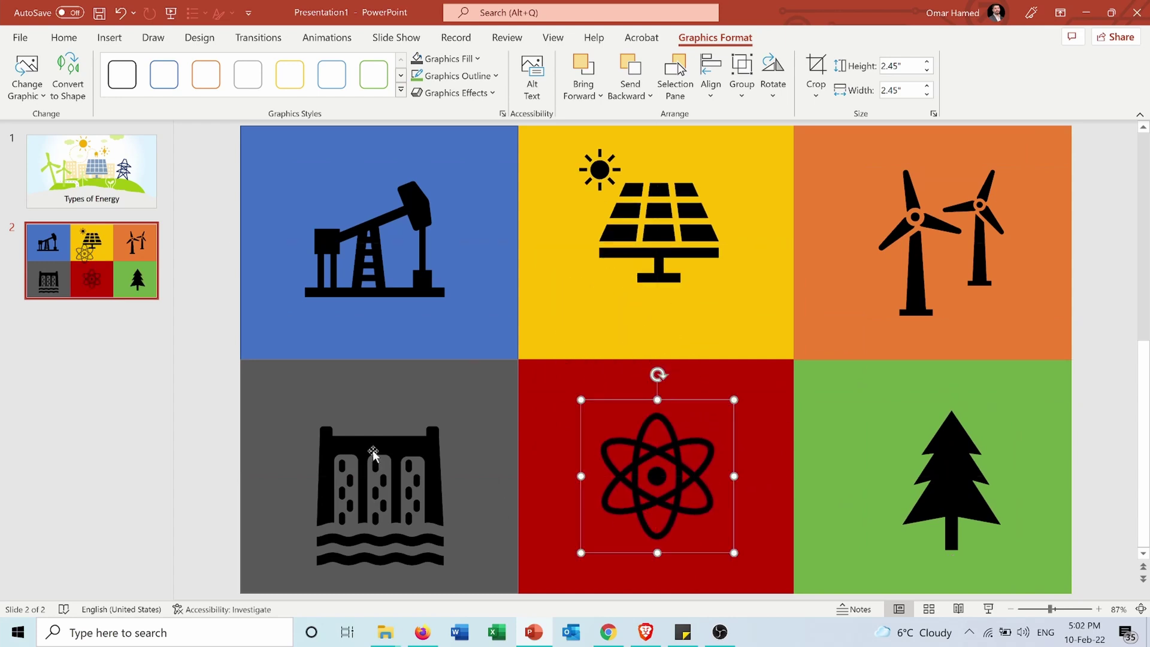
{"action": "left_click", "coordinate": [175, 389]}
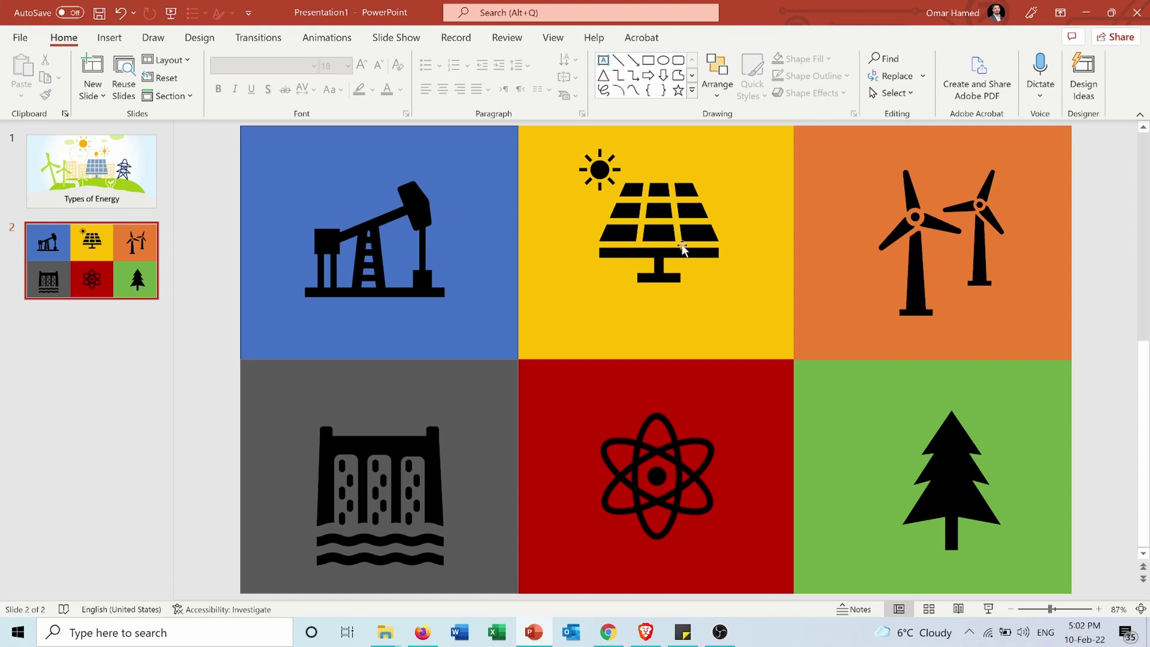
{"action": "left_click", "coordinate": [898, 218]}
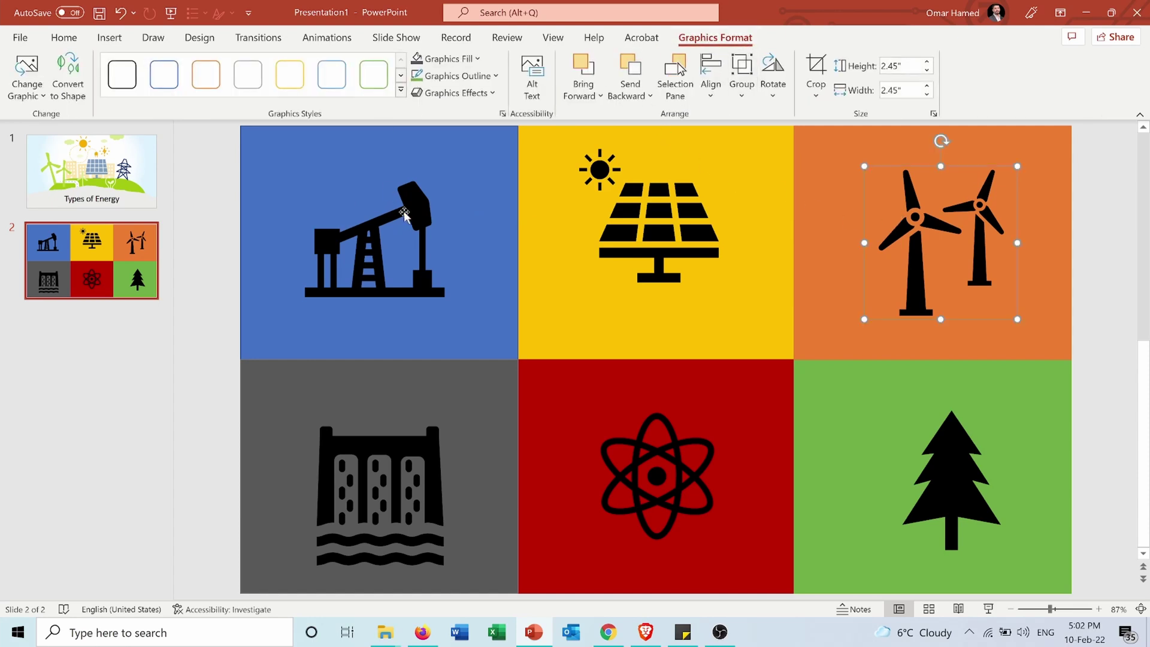
{"action": "left_click", "coordinate": [478, 60]}
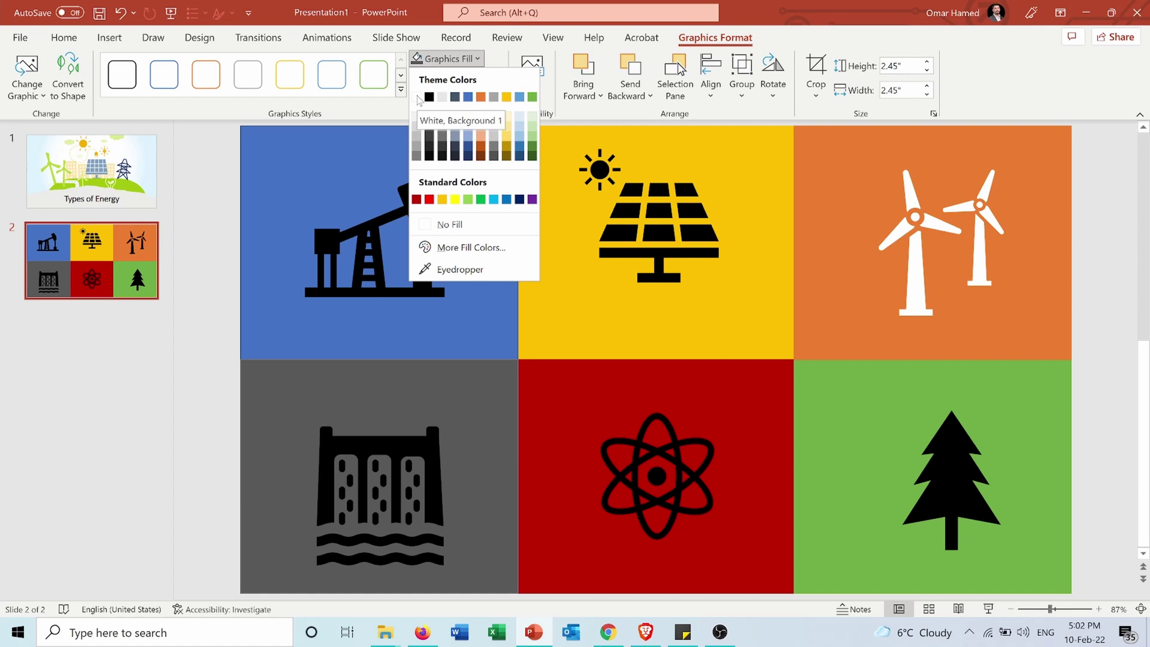
{"action": "left_click", "coordinate": [555, 94]}
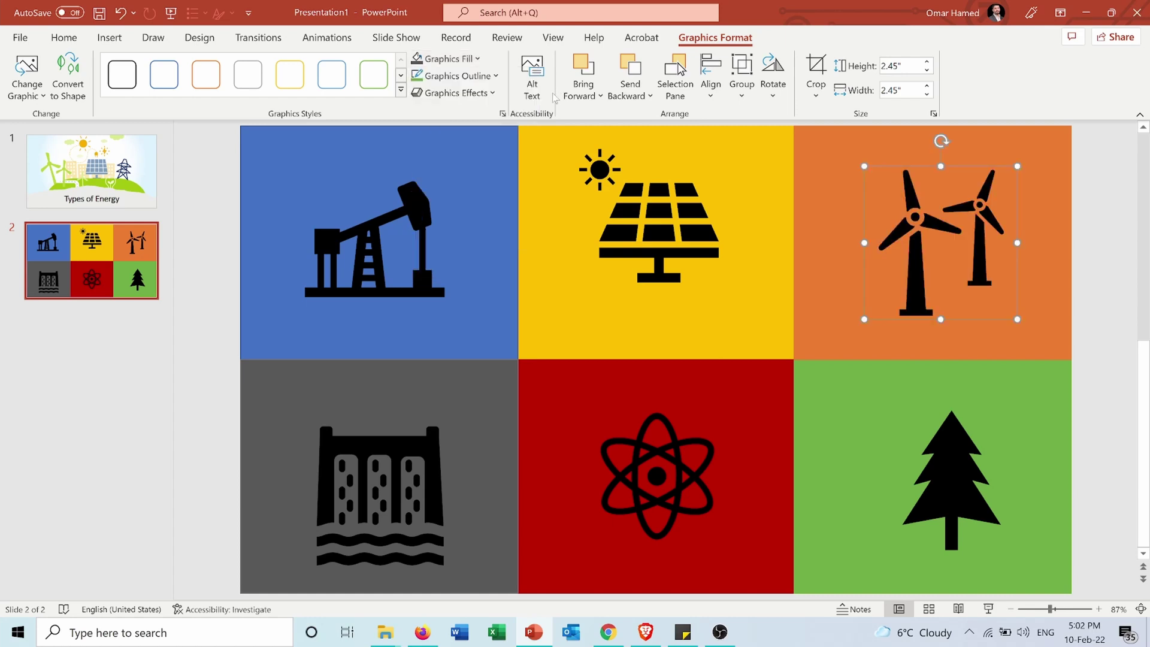
{"action": "left_click", "coordinate": [496, 78]}
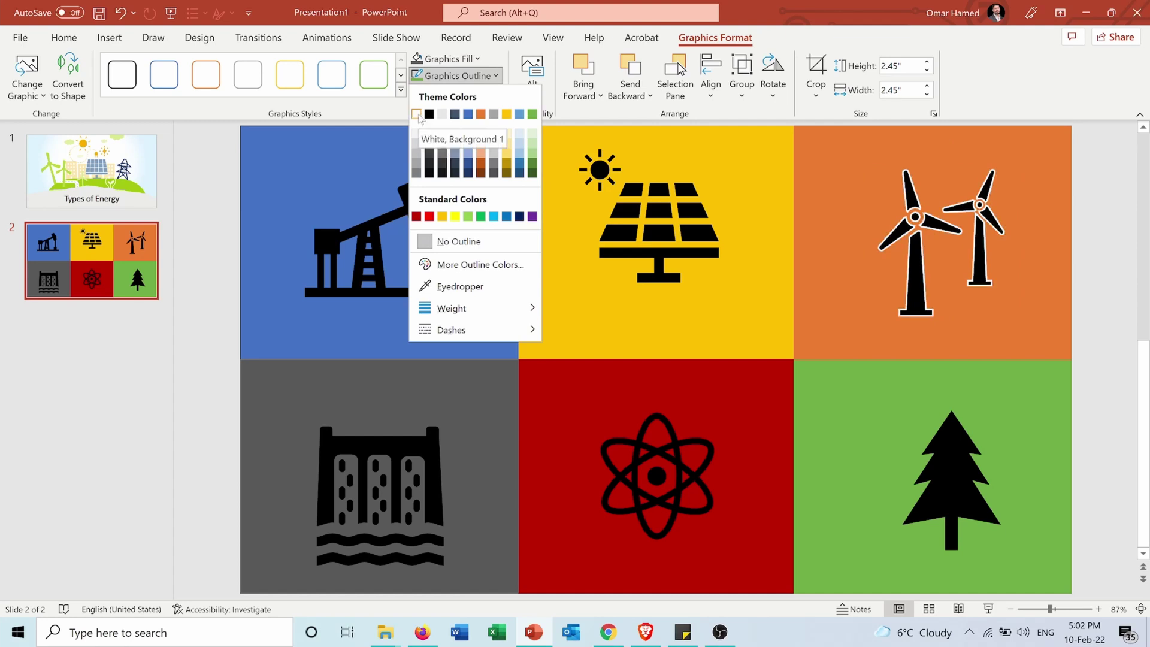
{"action": "left_click", "coordinate": [352, 110]}
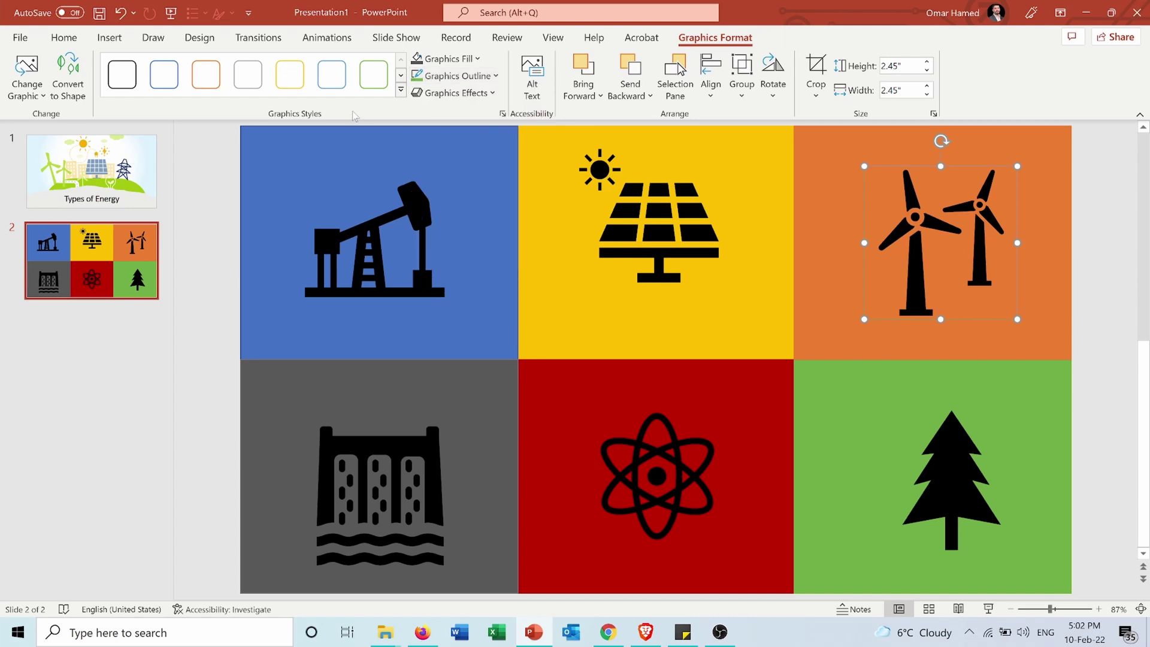
{"action": "left_click", "coordinate": [455, 93]}
{"action": "mouse_move", "coordinate": [476, 160]}
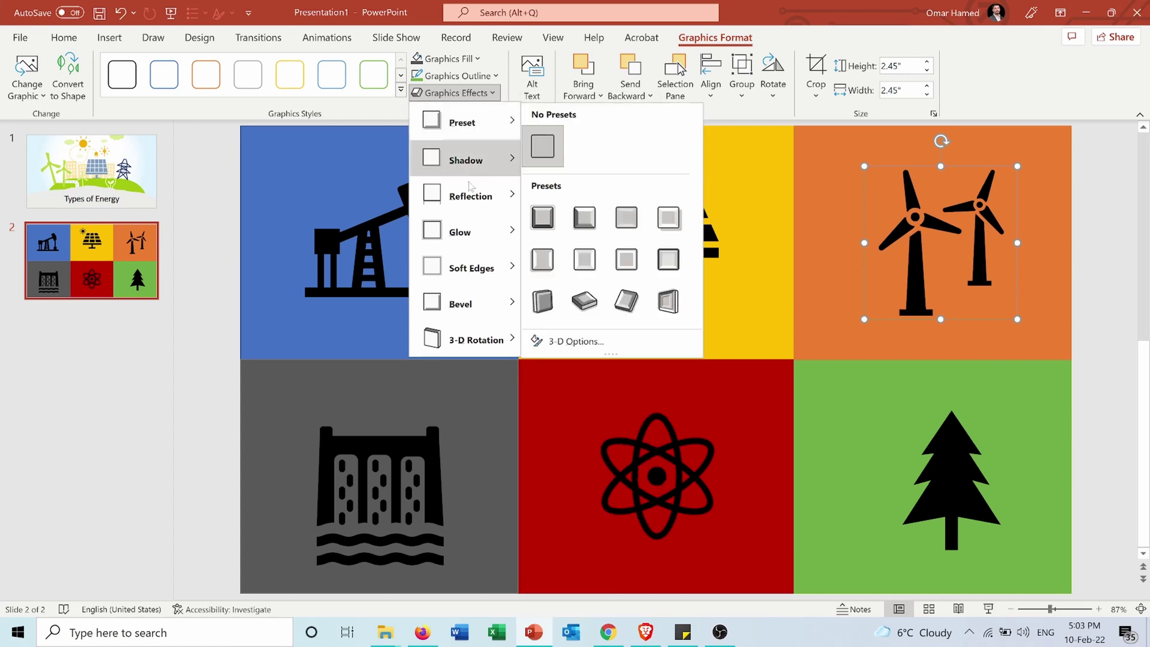
{"action": "mouse_move", "coordinate": [470, 193]}
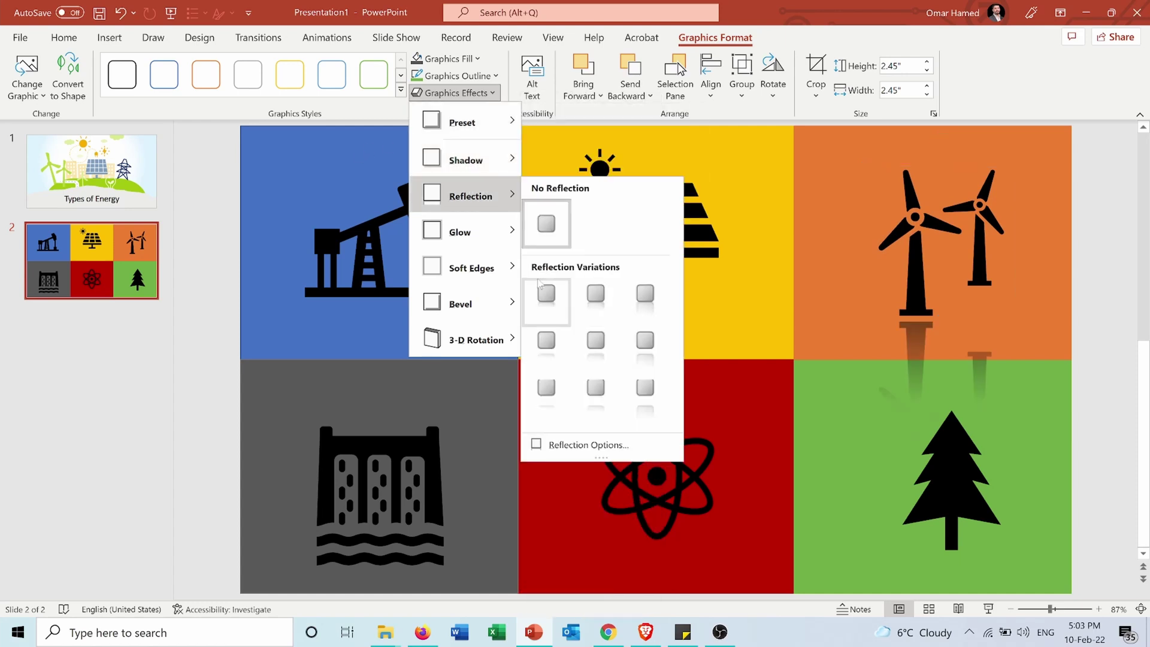
{"action": "left_click", "coordinate": [192, 154]}
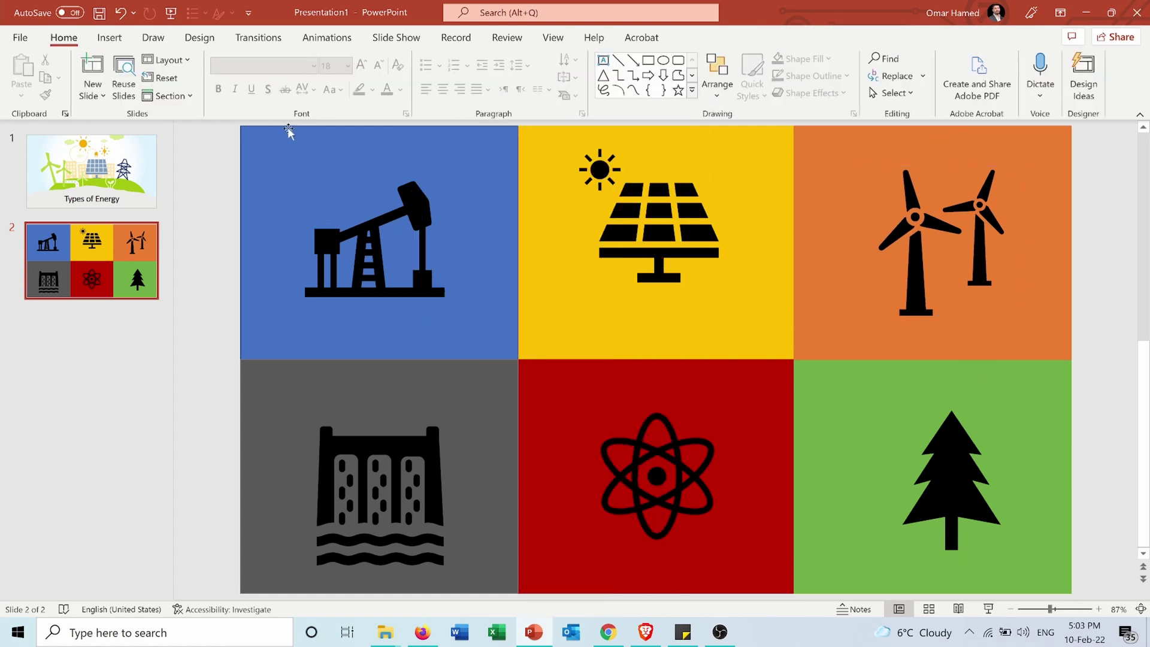
{"action": "left_click", "coordinate": [879, 201]}
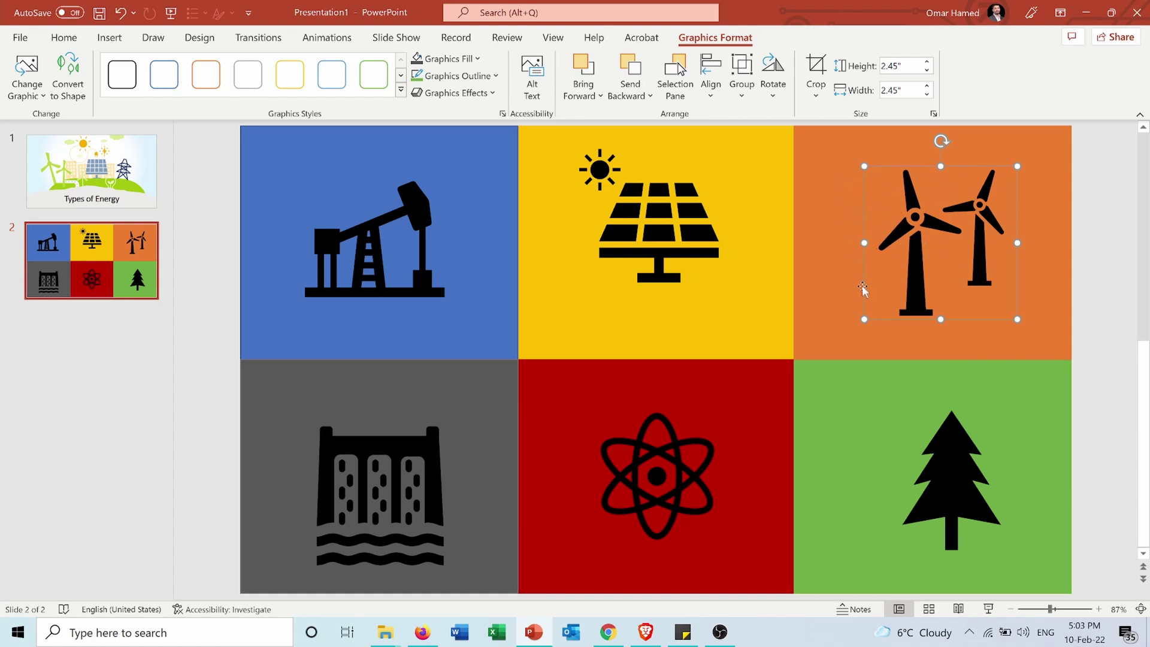
{"action": "left_click", "coordinate": [63, 69]}
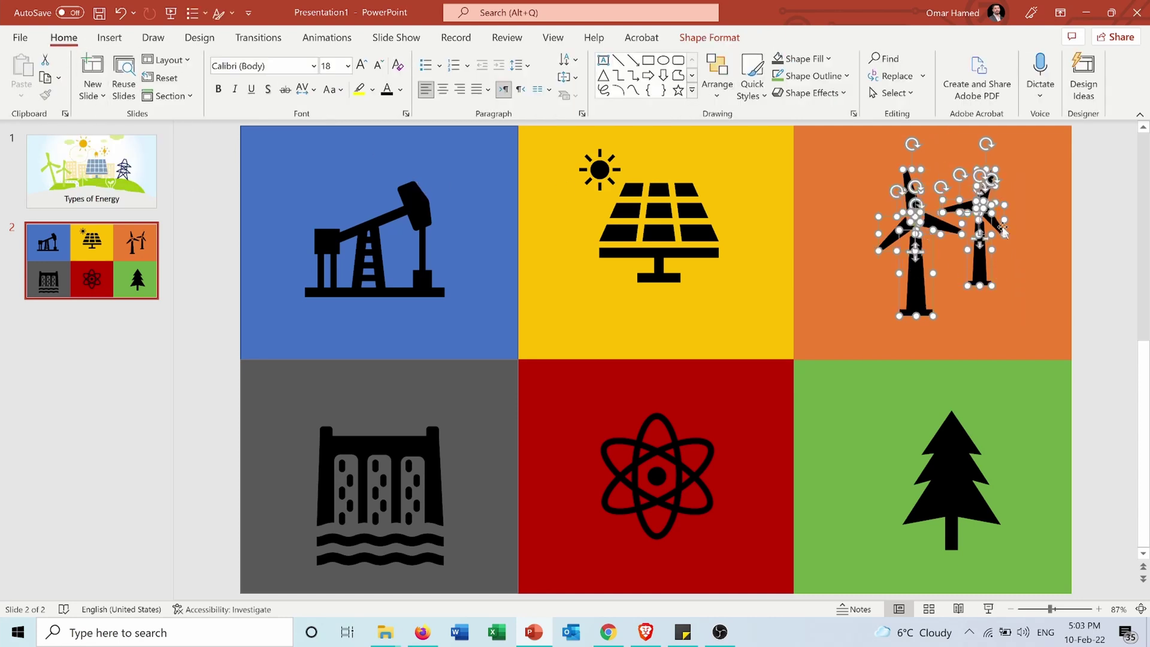
{"action": "left_click", "coordinate": [1033, 250]}
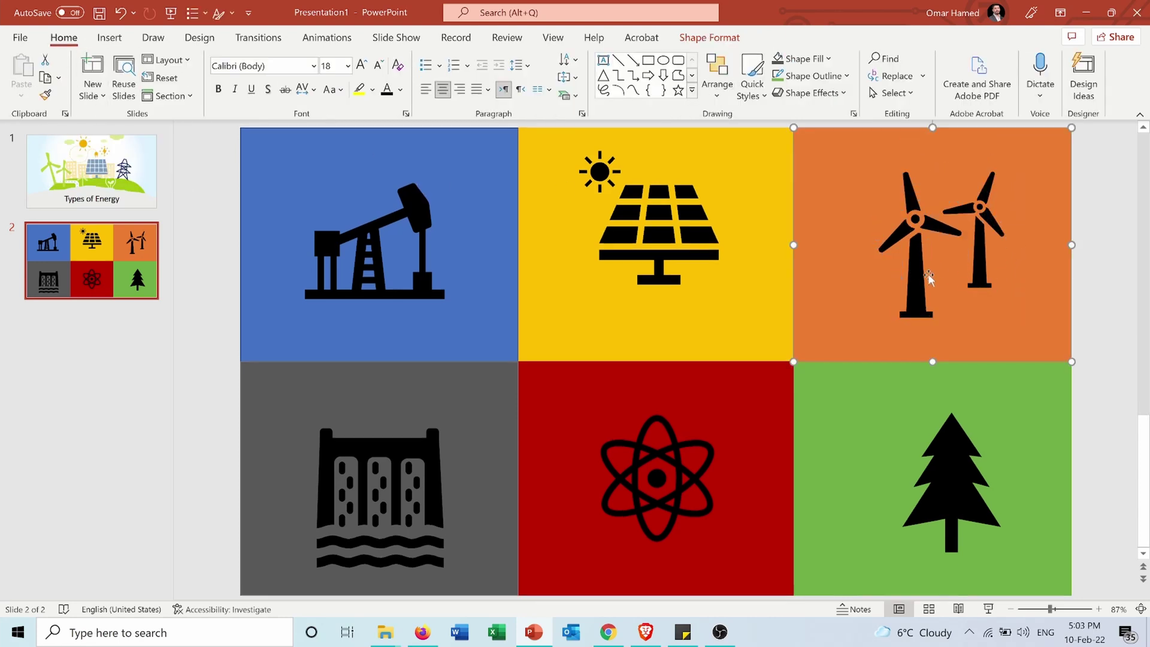
{"action": "left_click", "coordinate": [980, 206]}
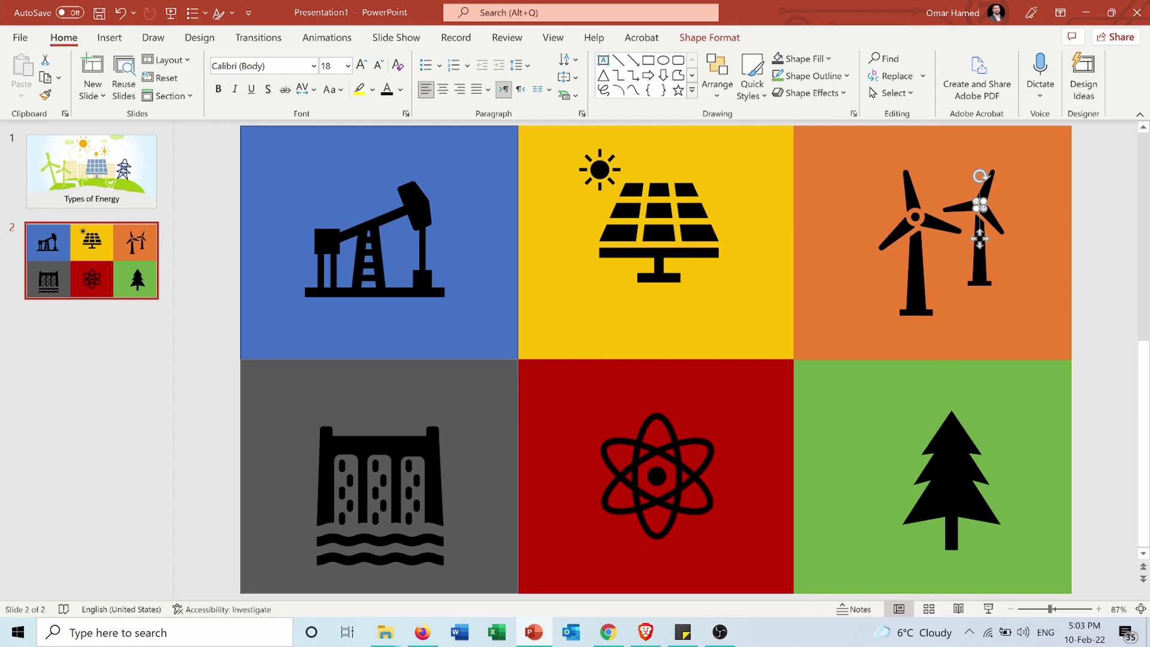
{"action": "key", "text": "Escape"}
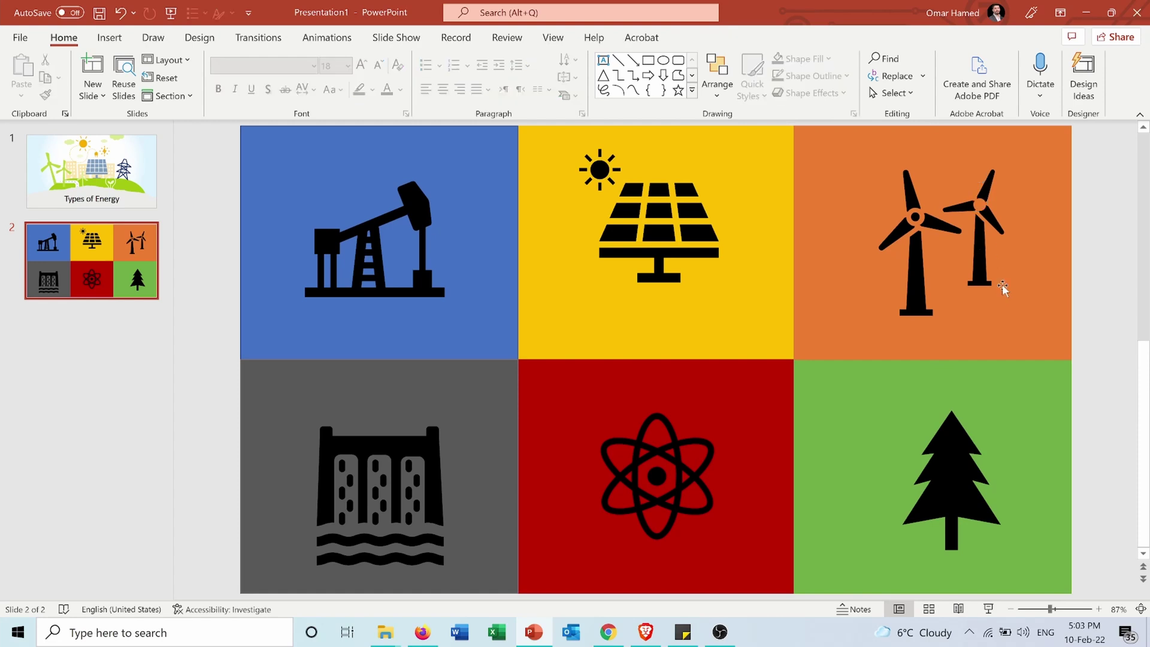
{"action": "left_click", "coordinate": [985, 240]}
{"action": "key", "text": "Delete"}
{"action": "left_click", "coordinate": [989, 220]}
{"action": "key", "text": "Delete"}
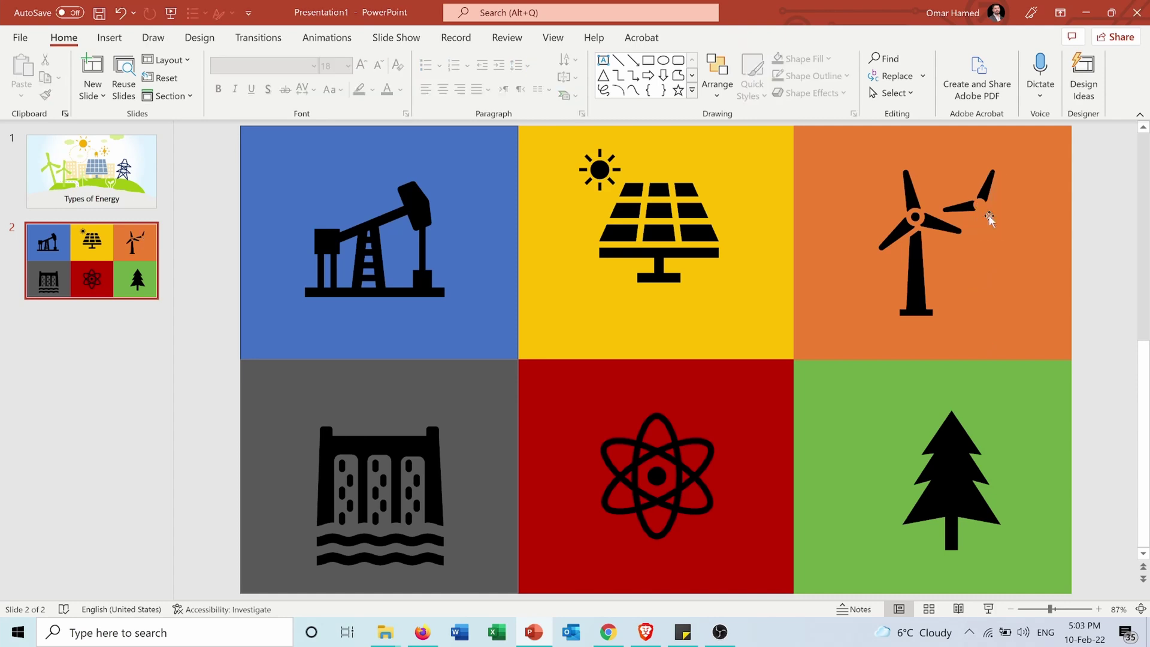
{"action": "left_click", "coordinate": [984, 197]}
{"action": "key", "text": "Delete"}
{"action": "left_click", "coordinate": [965, 209]}
{"action": "key", "text": "Delete"}
{"action": "key", "text": "ctrl+z"}
{"action": "key", "text": "ctrl+z"}
{"action": "key", "text": "ctrl+z"}
{"action": "key", "text": "ctrl+z"}
{"action": "key", "text": "ctrl+z"}
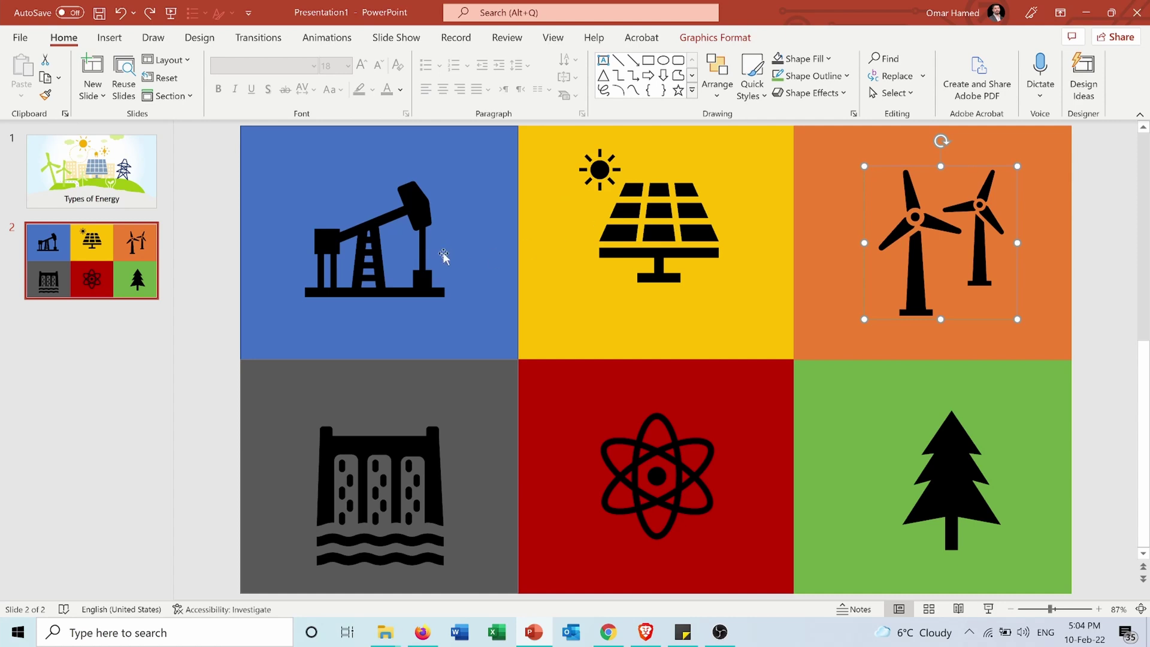
Step: Convert the green cell's tree icon to a shape via Graphics Format > Convert to Shape
{"action": "left_click", "coordinate": [957, 450]}
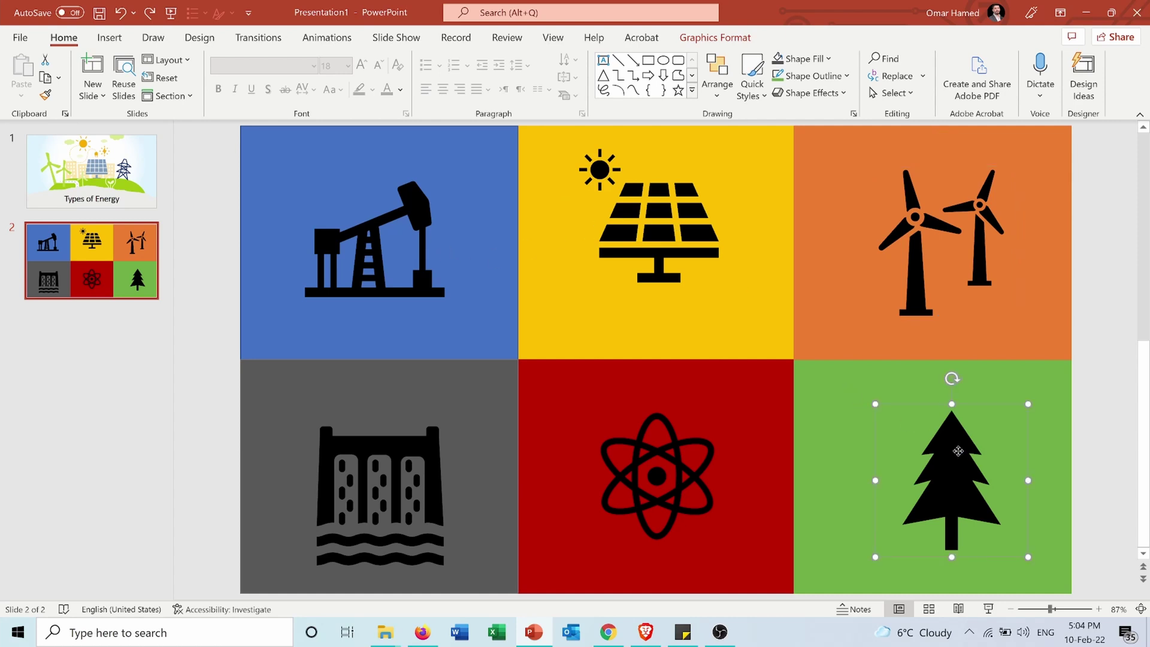
{"action": "left_click", "coordinate": [716, 37]}
{"action": "left_click", "coordinate": [67, 75]}
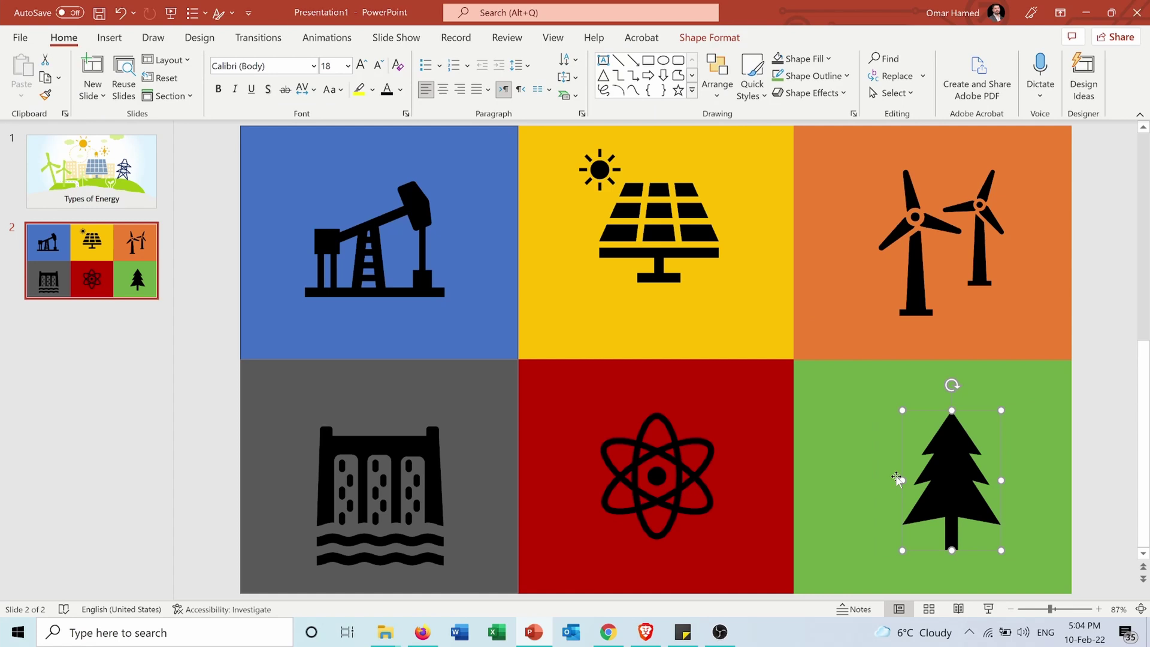
{"action": "left_click", "coordinate": [1108, 316]}
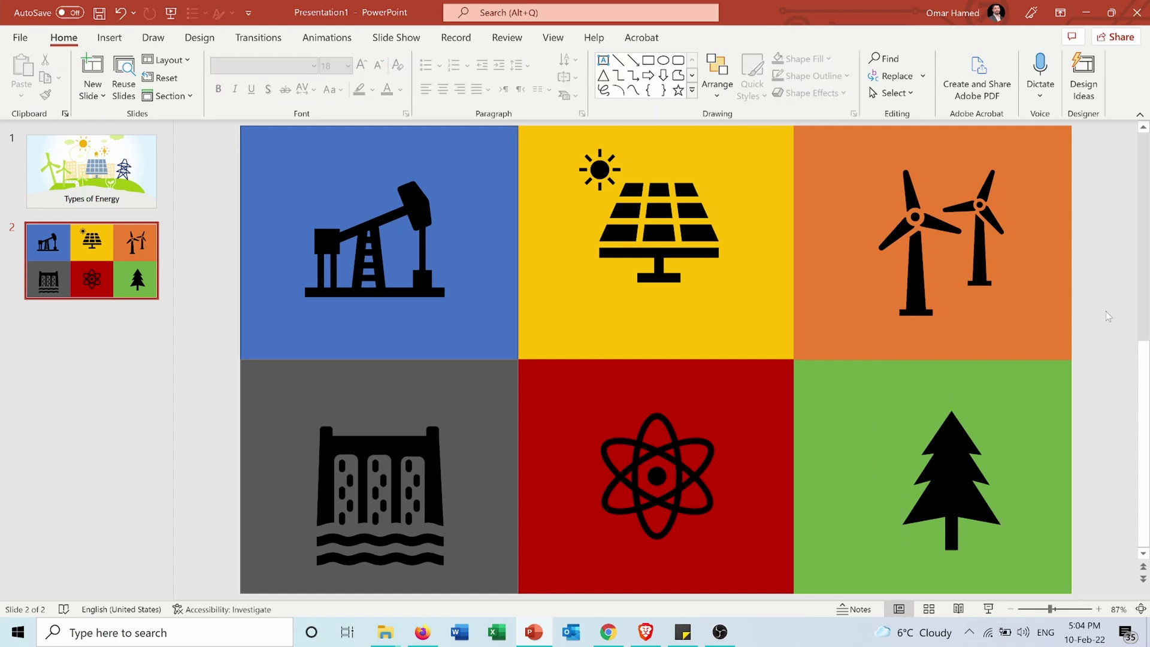